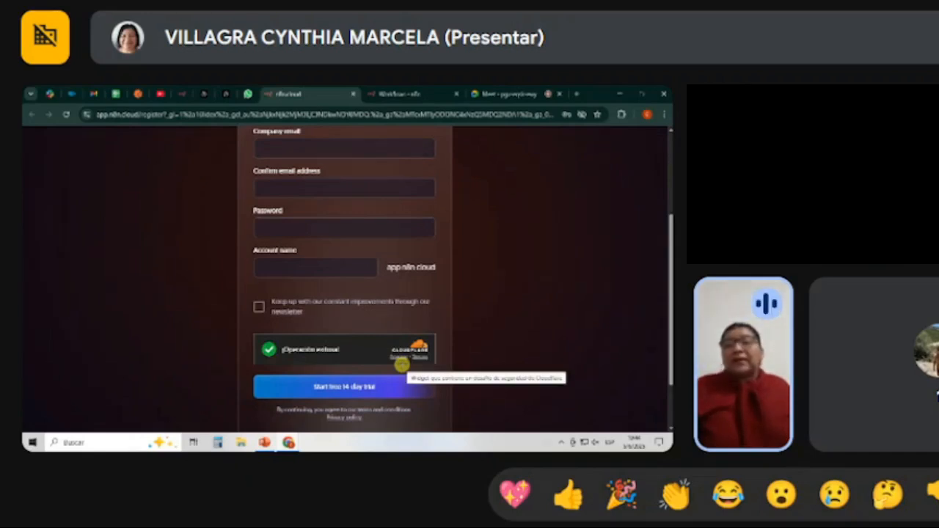
# Examine the fields of the n8n cloud free-trial registration form, from the full name to the newsletter option.
pyautogui.scroll(3, 470, 323)
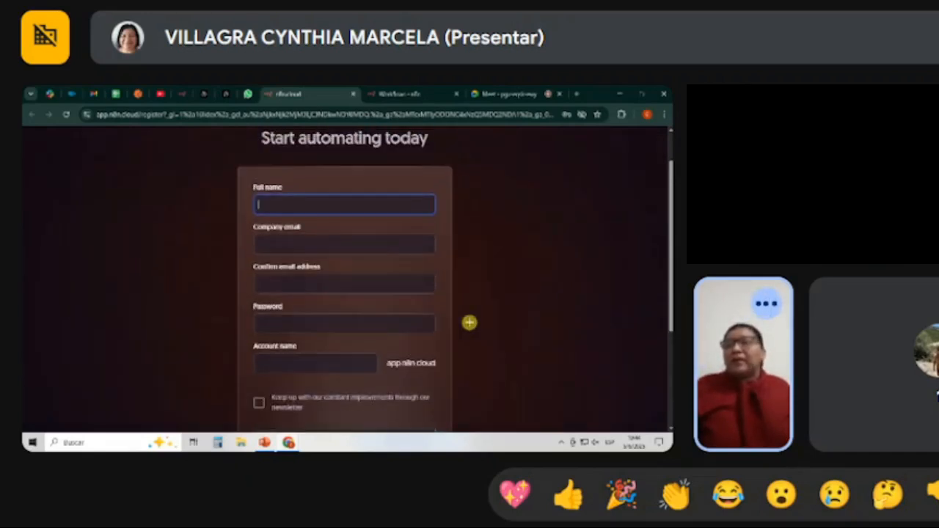
pyautogui.scroll(-1, 470, 323)
pyautogui.scroll(-2, 470, 322)
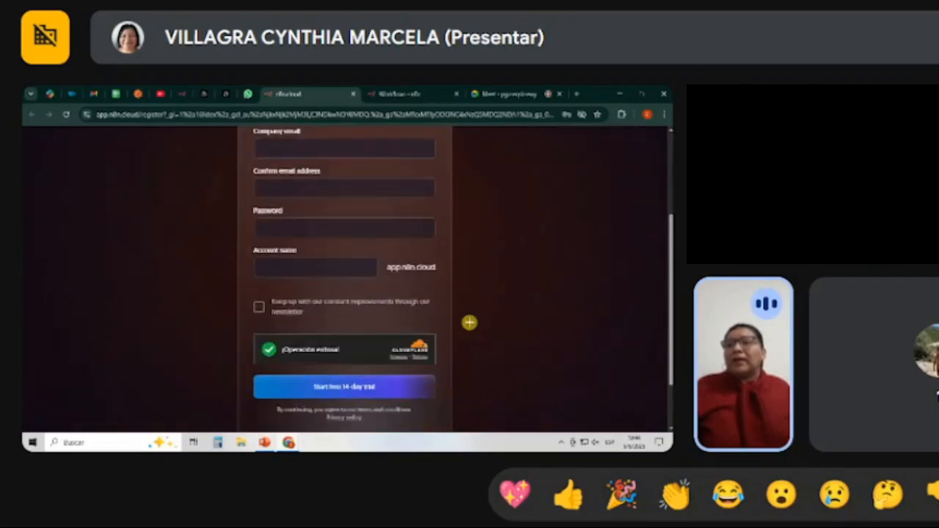
pyautogui.scroll(5, 469, 323)
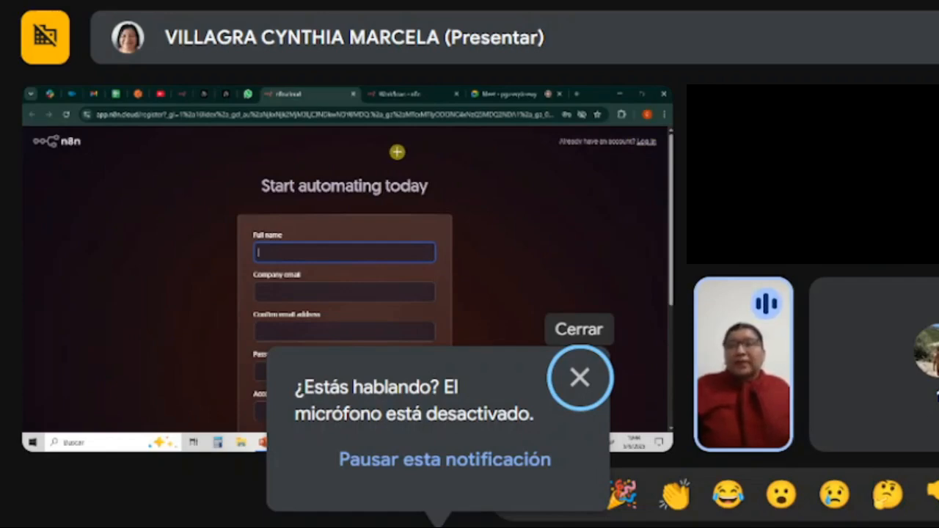
pyautogui.scroll(-3, 484, 237)
pyautogui.scroll(3, 494, 243)
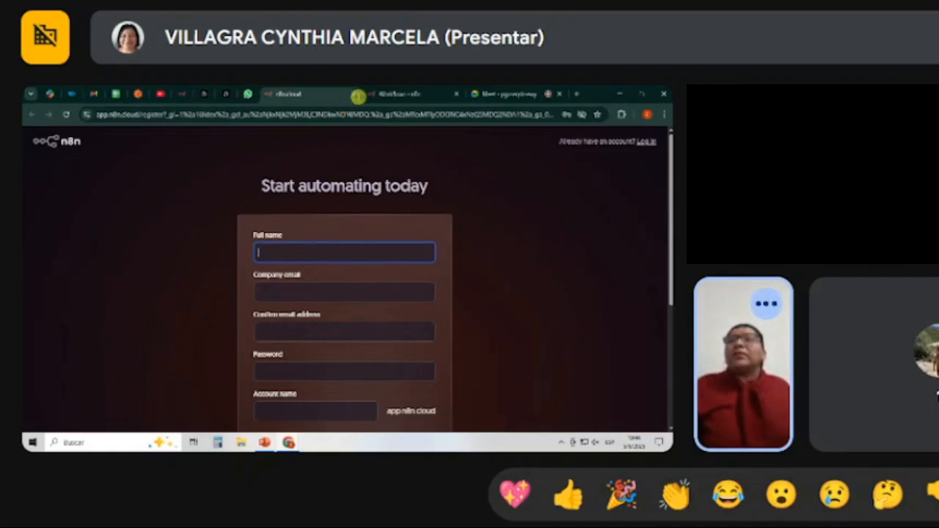
# In the n8n workspace, view the Overview page and return to the Personal workflows list.
pyautogui.click(385, 94)
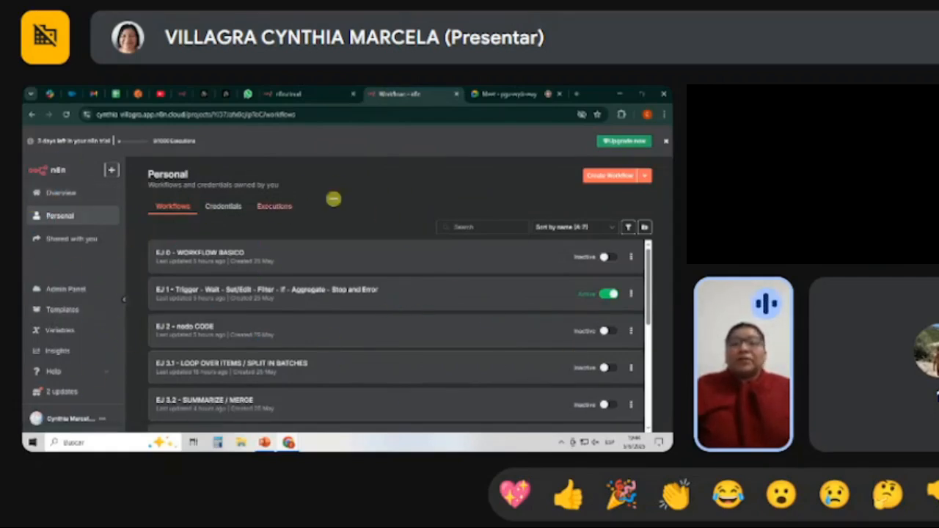
pyautogui.click(73, 195)
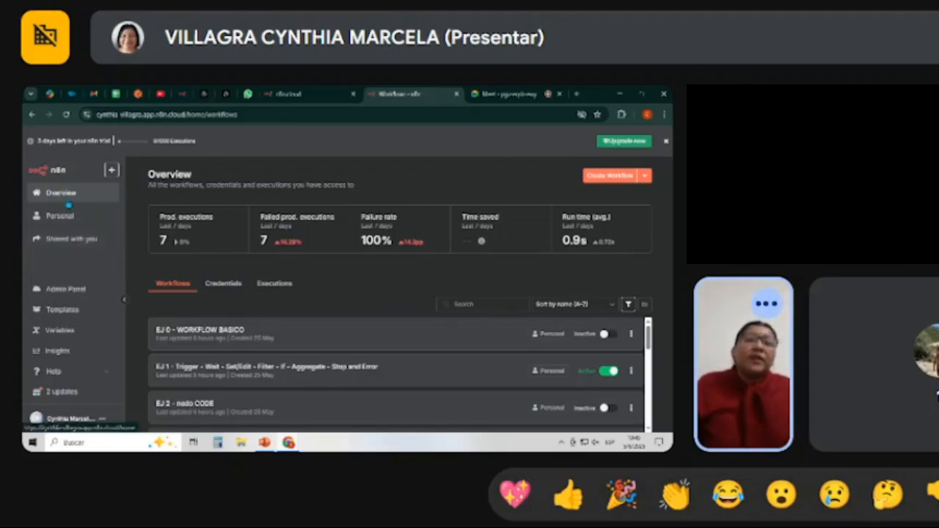
pyautogui.click(68, 219)
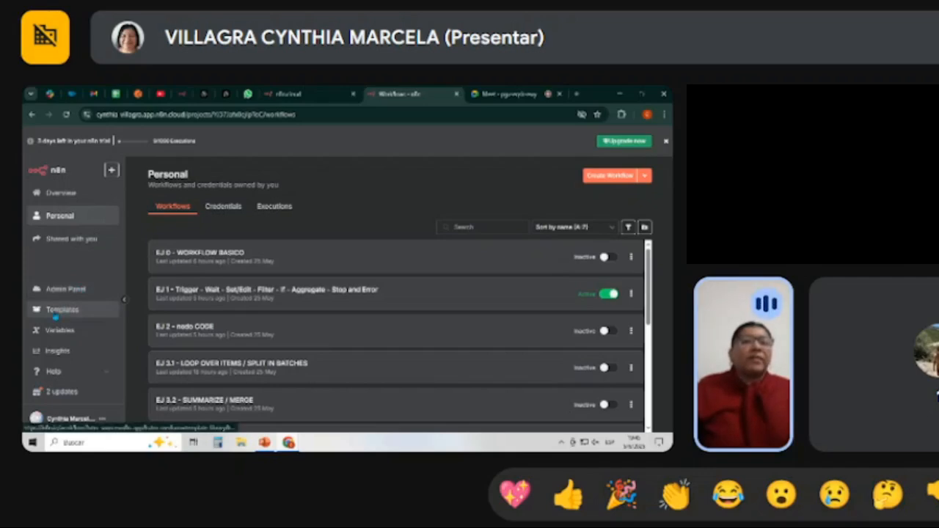
# Browse the n8n workflow template library, including its newcomer essentials, and return to the Personal workflows list.
pyautogui.click(60, 312)
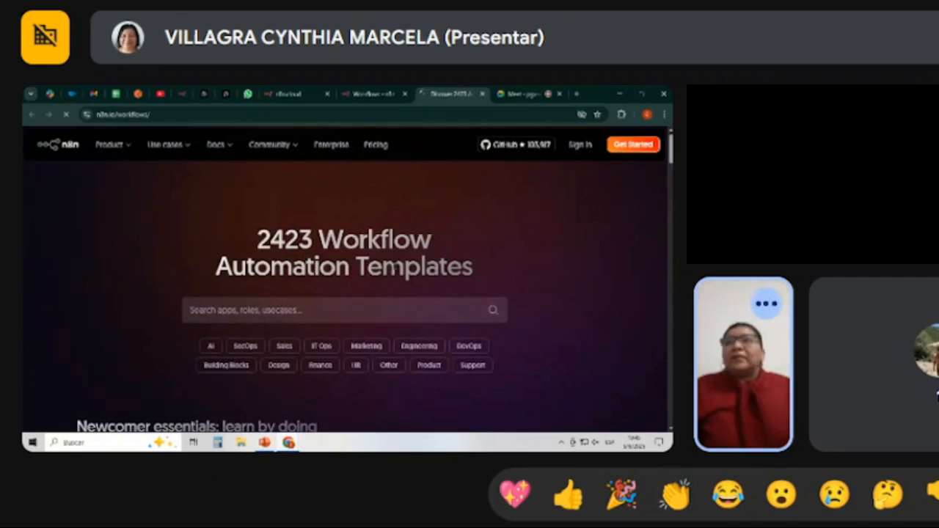
pyautogui.scroll(-5, 494, 282)
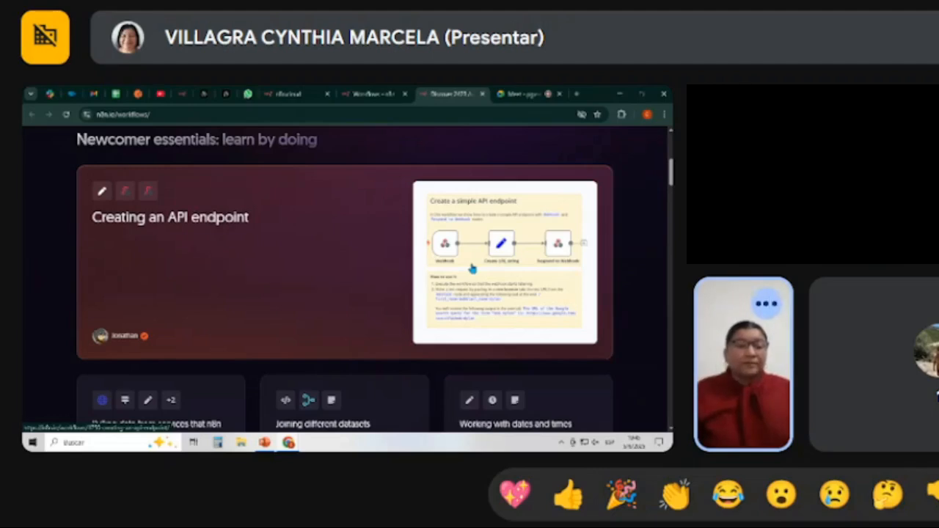
pyautogui.scroll(-4, 359, 231)
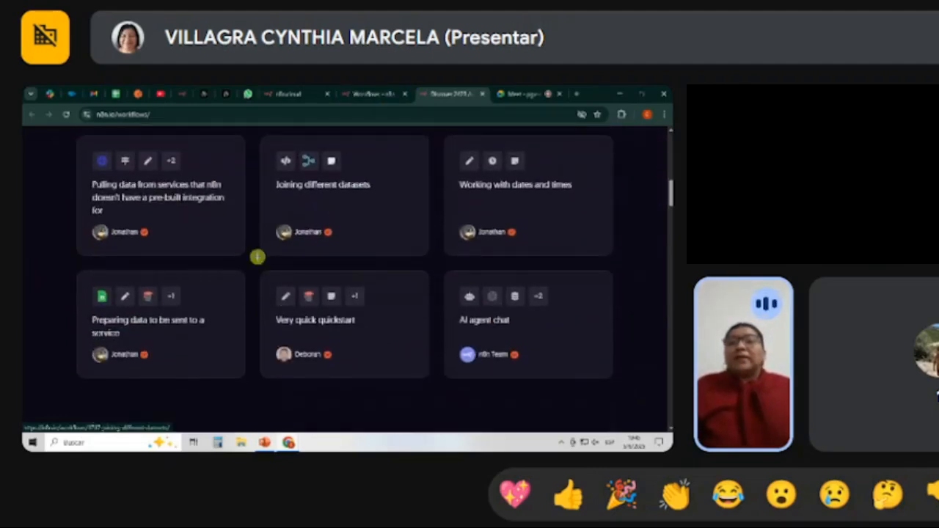
pyautogui.scroll(6, 256, 256)
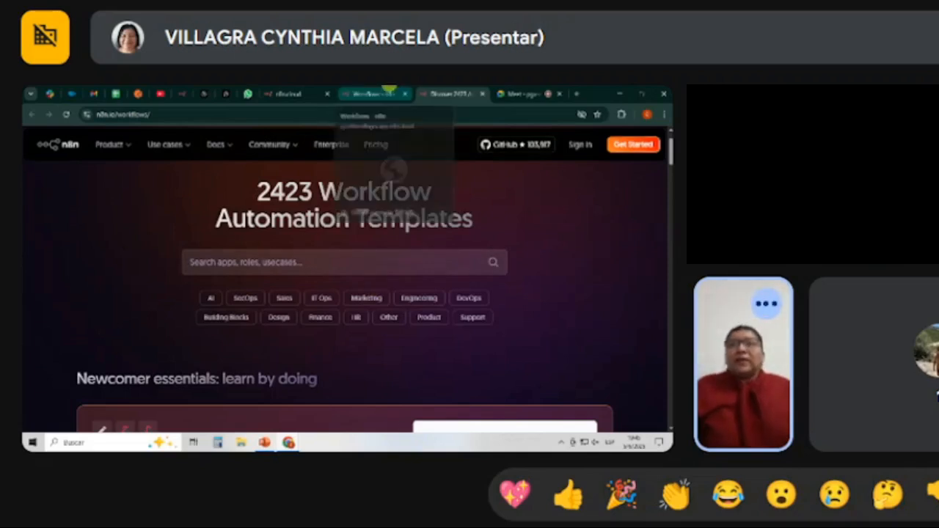
pyautogui.click(389, 92)
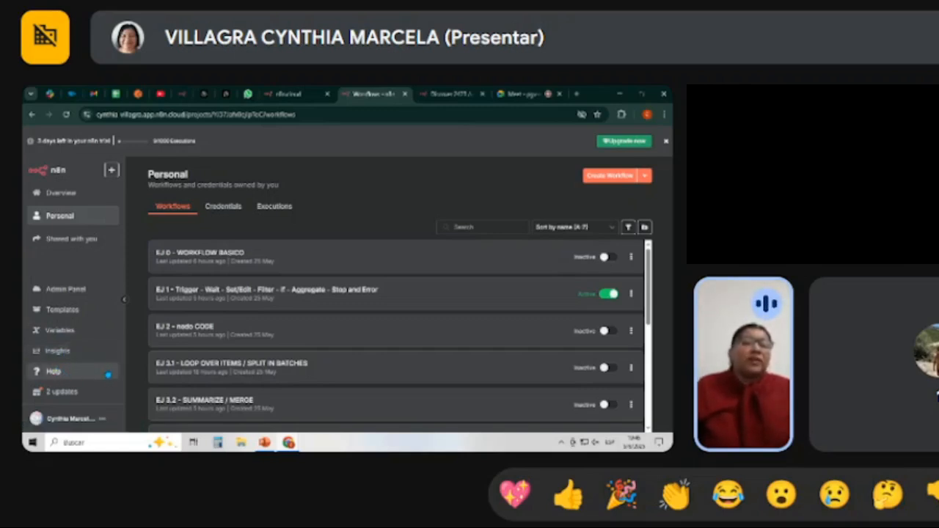
# View where a new workflow can be created, Personal or mi primer proyecto, and dismiss the creation options.
pyautogui.click(107, 373)
pyautogui.click(107, 289)
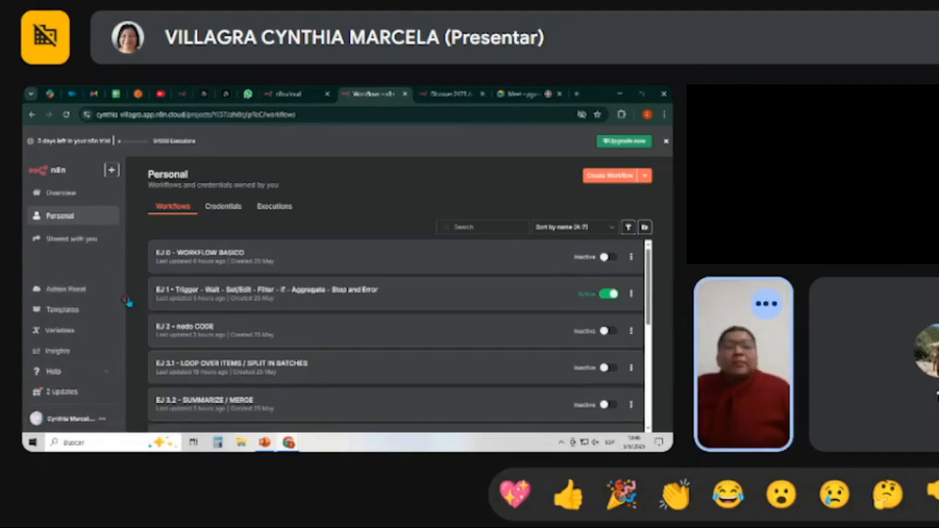
pyautogui.click(112, 171)
pyautogui.moveTo(136, 192)
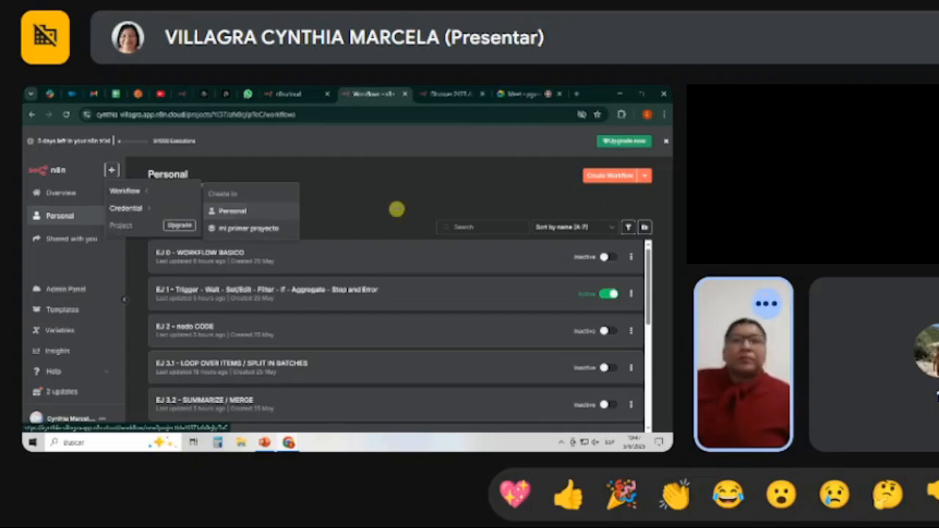
pyautogui.click(393, 203)
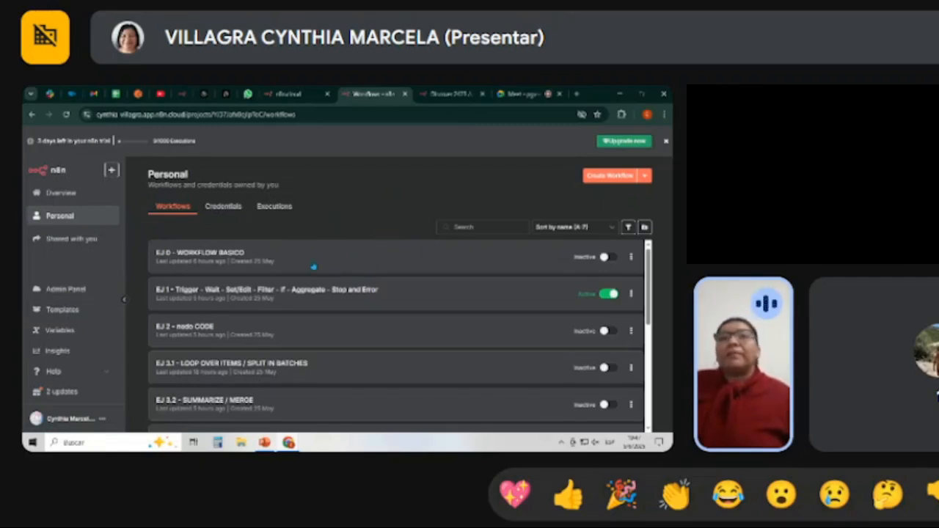
# Open the EJ 0 - WORKFLOW BASICO workflow, view its nodes, and switch to the n8n_ejemplo spreadsheet.
pyautogui.click(211, 254)
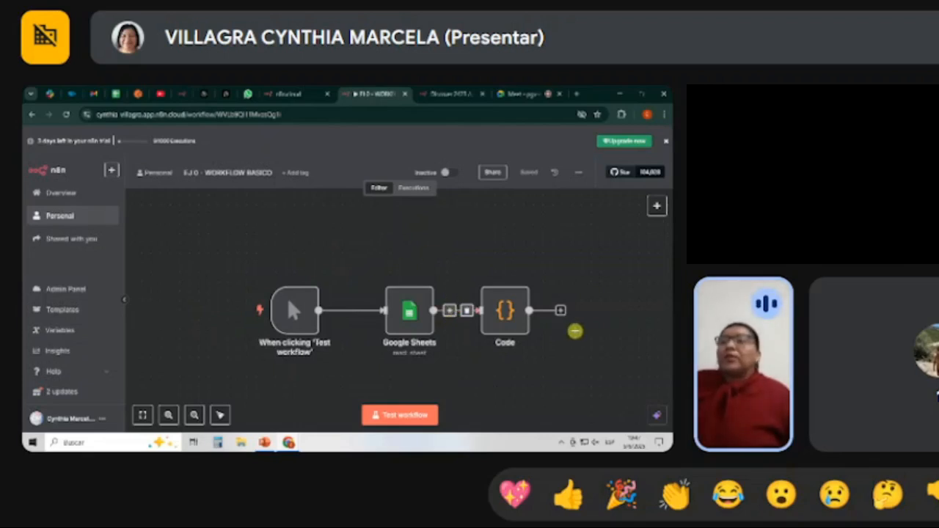
pyautogui.scroll(-1, 574, 330)
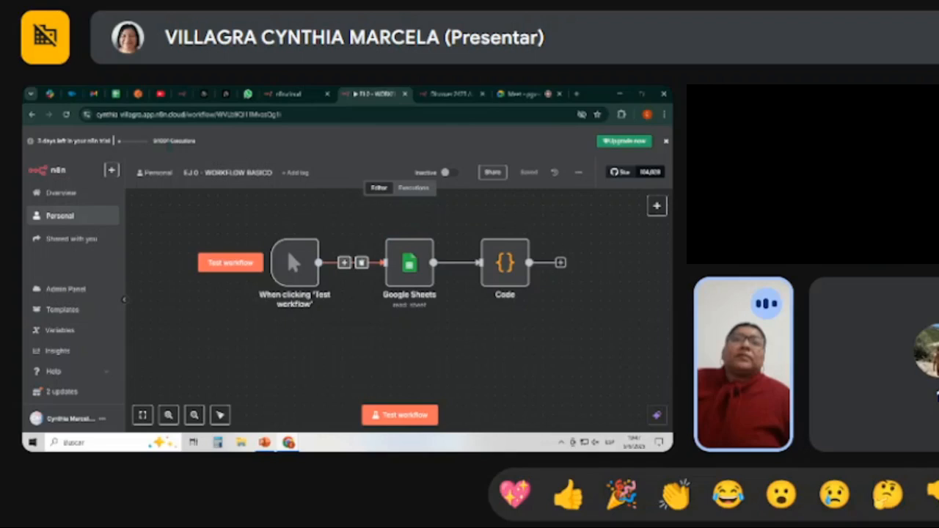
pyautogui.click(116, 94)
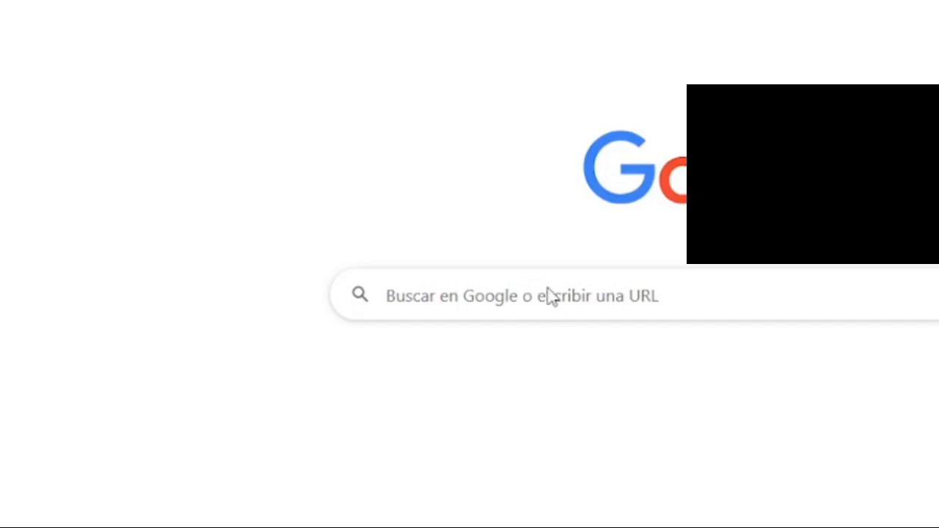
pyautogui.click(551, 297)
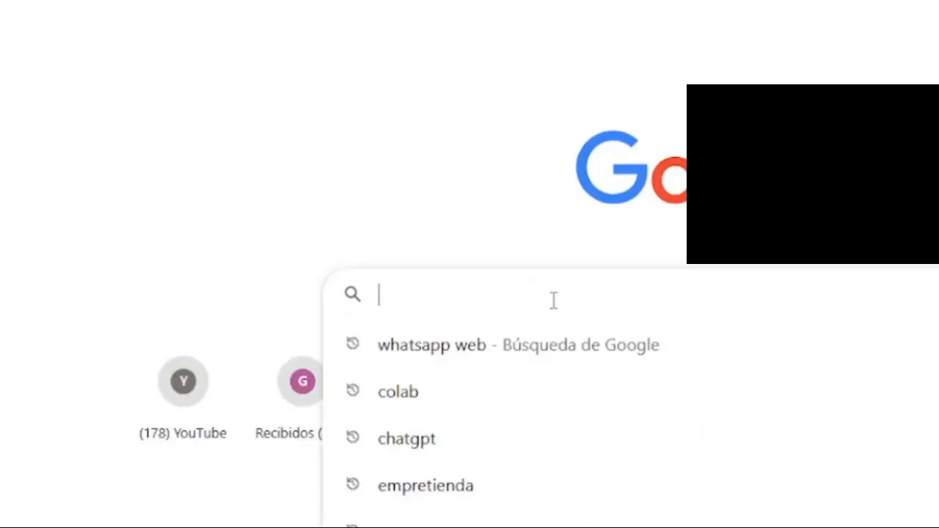
pyautogui.click(439, 485)
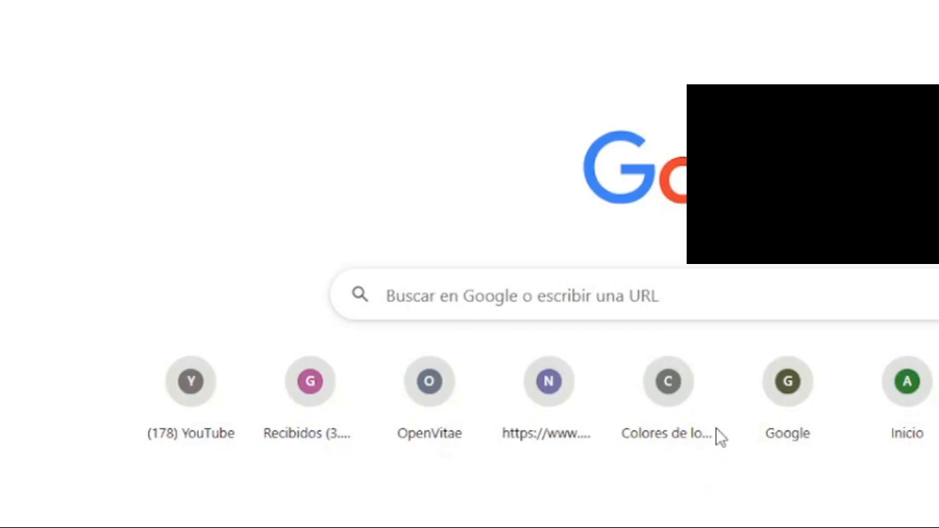
pyautogui.click(677, 400)
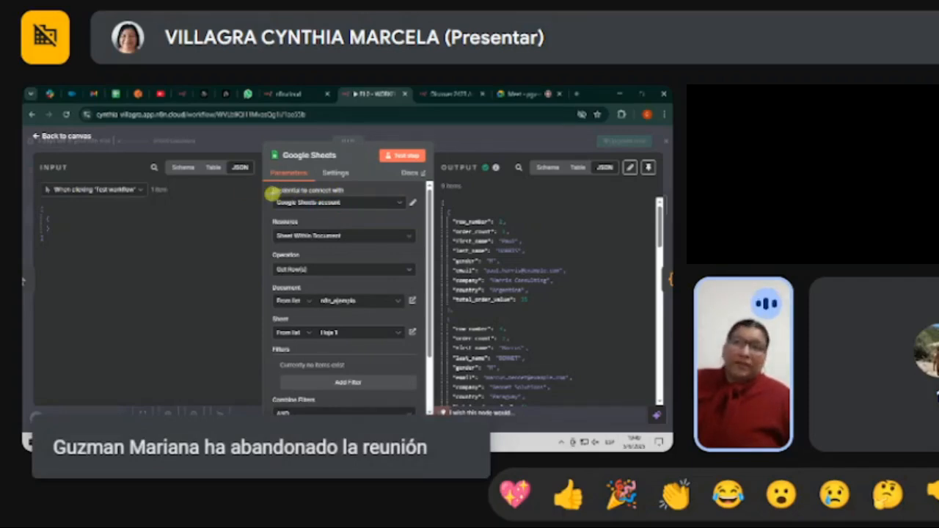
# Check the Google Sheets node's account connection and choose Get Row(s) as its operation.
pyautogui.click(411, 204)
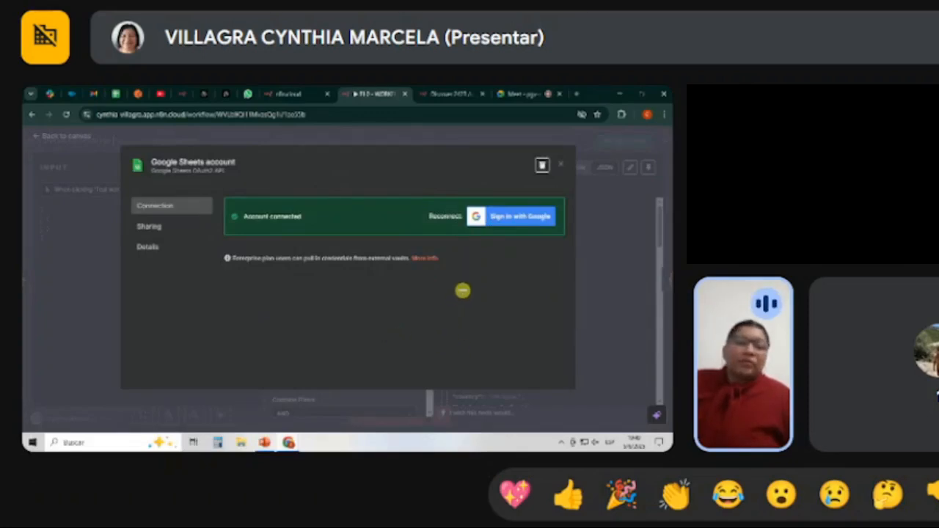
pyautogui.click(563, 168)
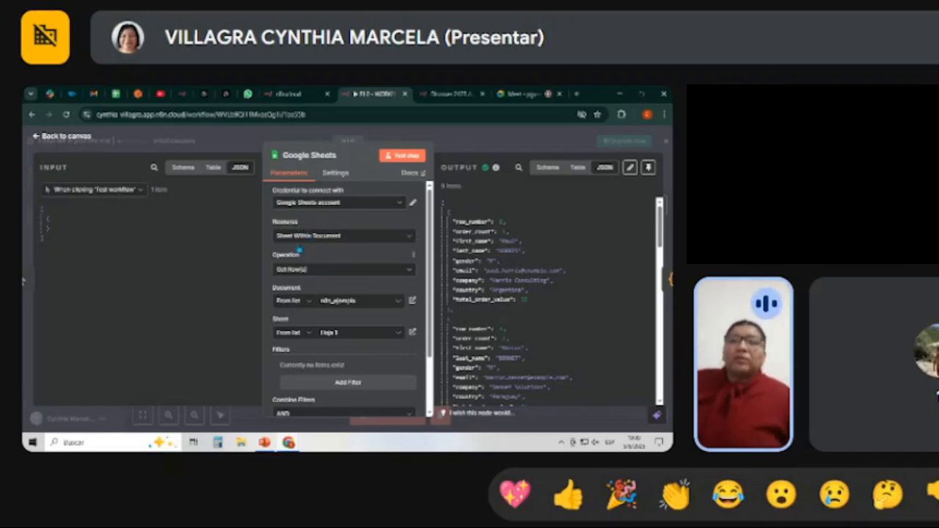
pyautogui.click(339, 274)
pyautogui.scroll(2, 355, 341)
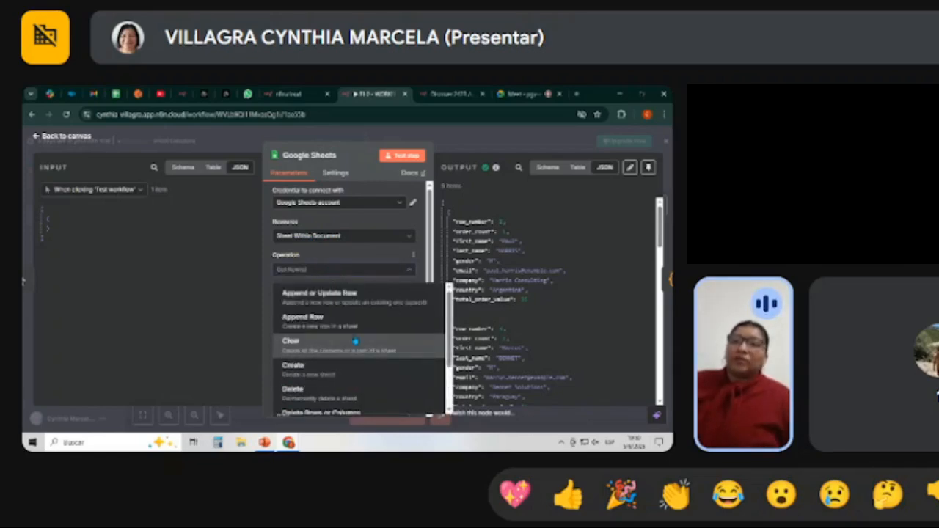
pyautogui.scroll(-2, 355, 342)
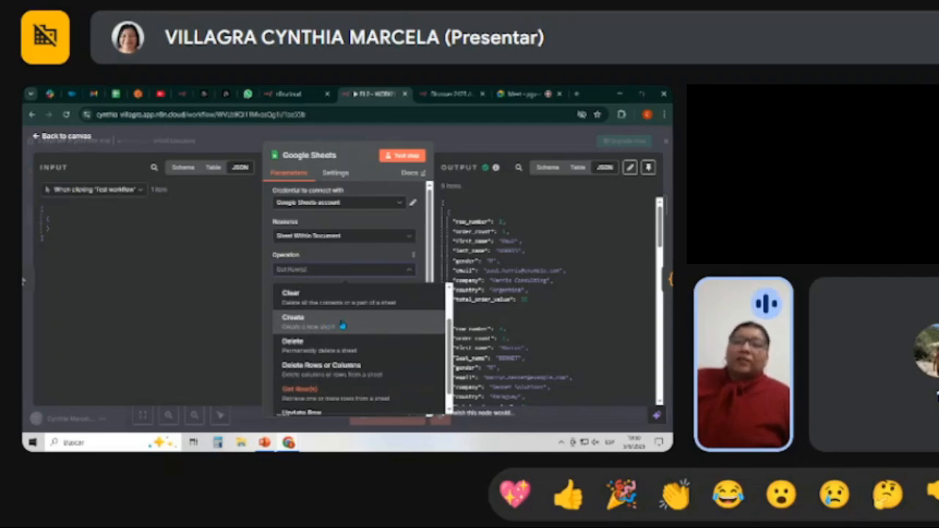
pyautogui.click(330, 397)
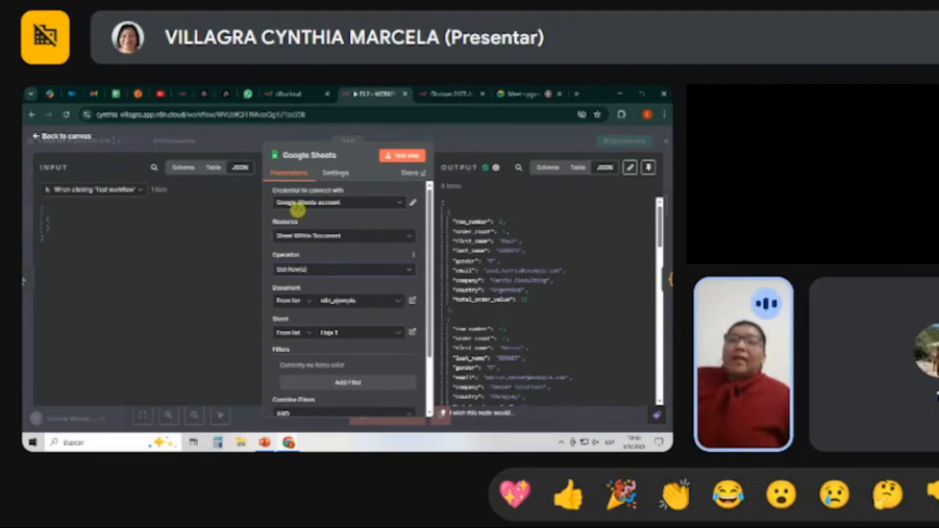
# Select n8n_ejemplo as the Google Sheets node's document and review the sheet, filter and option settings.
pyautogui.click(356, 306)
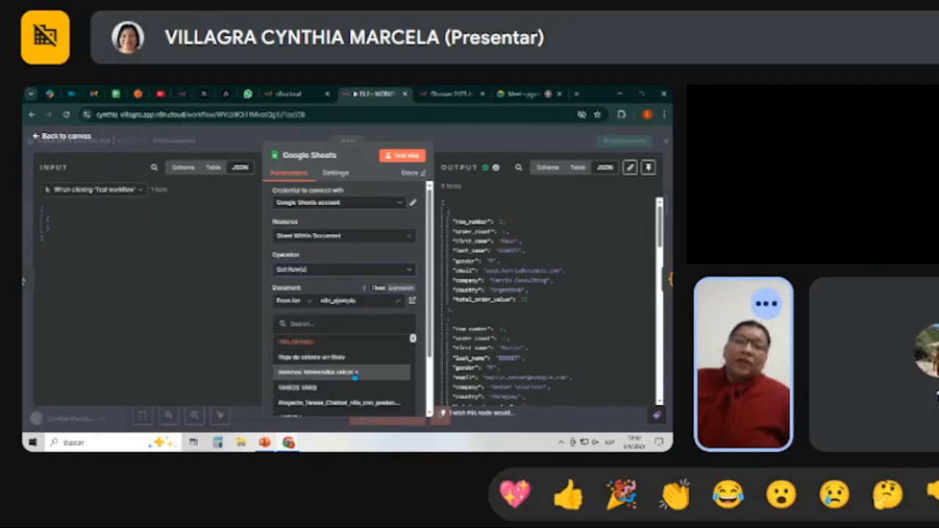
pyautogui.click(303, 343)
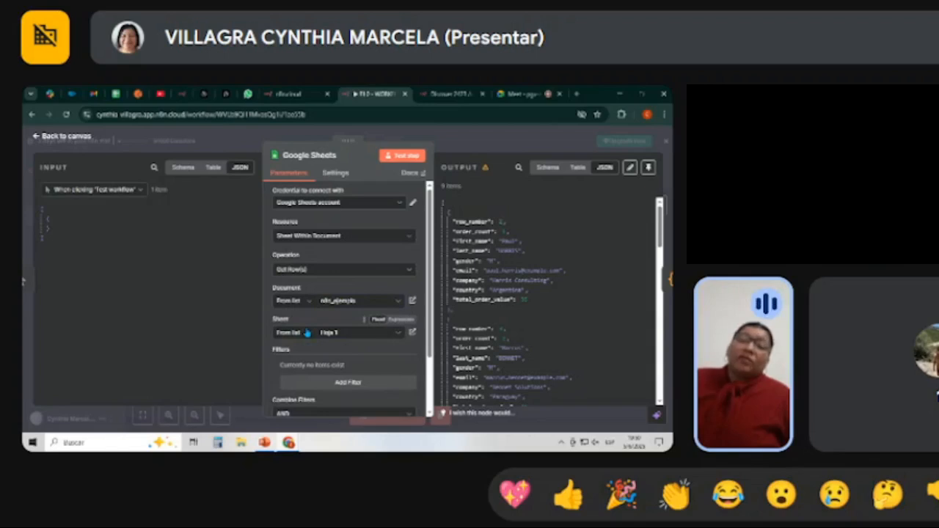
pyautogui.scroll(-2, 356, 357)
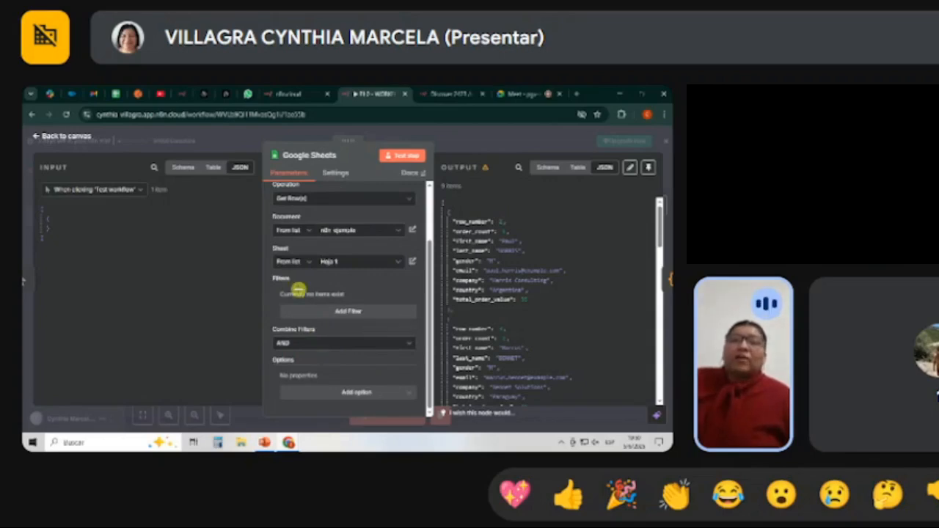
# View the source data in the n8n_ejemplo spreadsheet and return to the Google Sheets node.
pyautogui.click(116, 94)
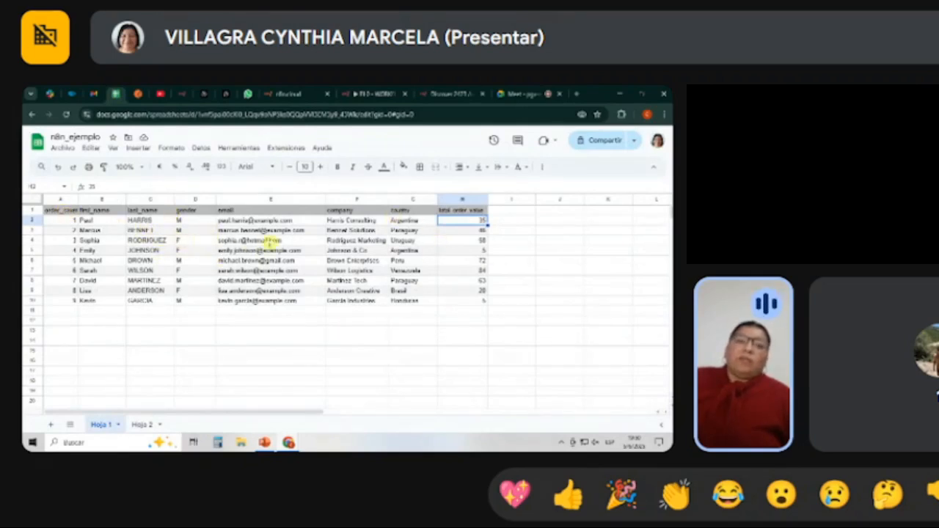
pyautogui.click(449, 93)
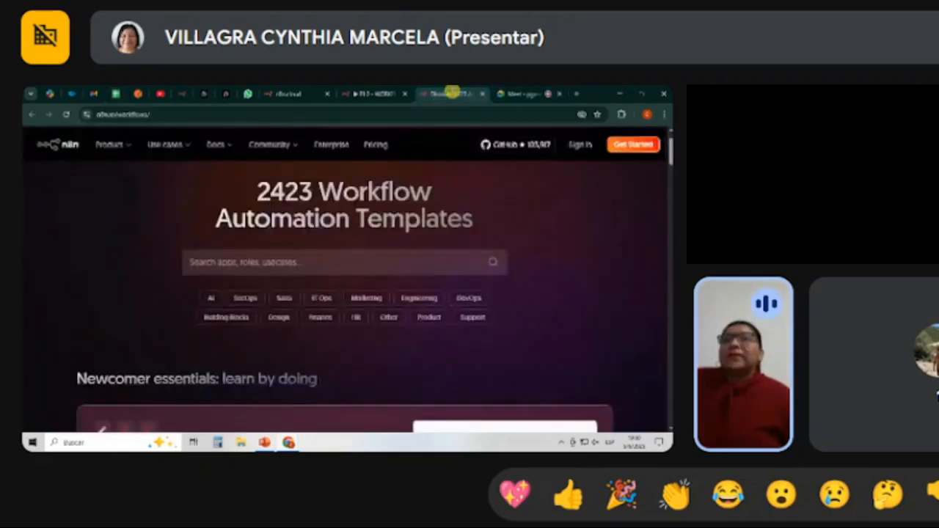
pyautogui.click(380, 92)
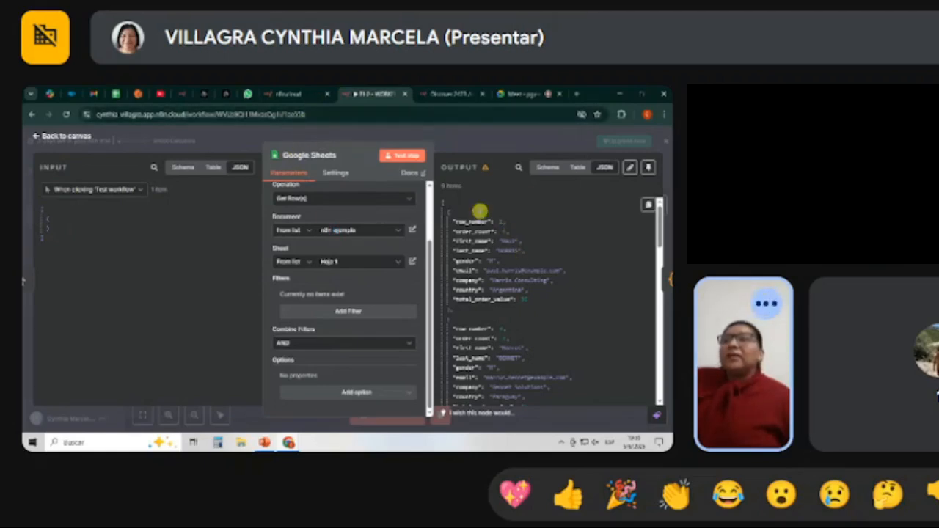
# Look through the Google Sheets node's JSON output and display it as a table.
pyautogui.scroll(-3, 547, 297)
pyautogui.scroll(-6, 547, 297)
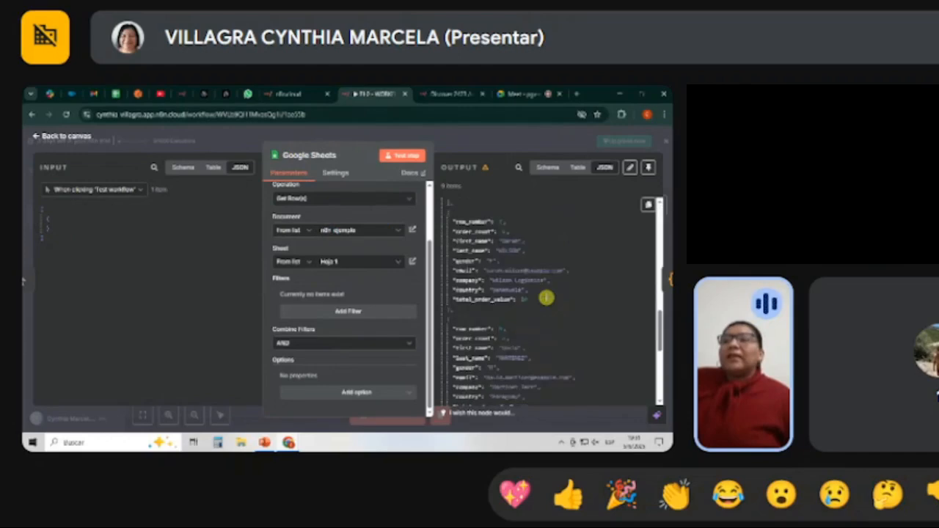
pyautogui.scroll(-8, 545, 297)
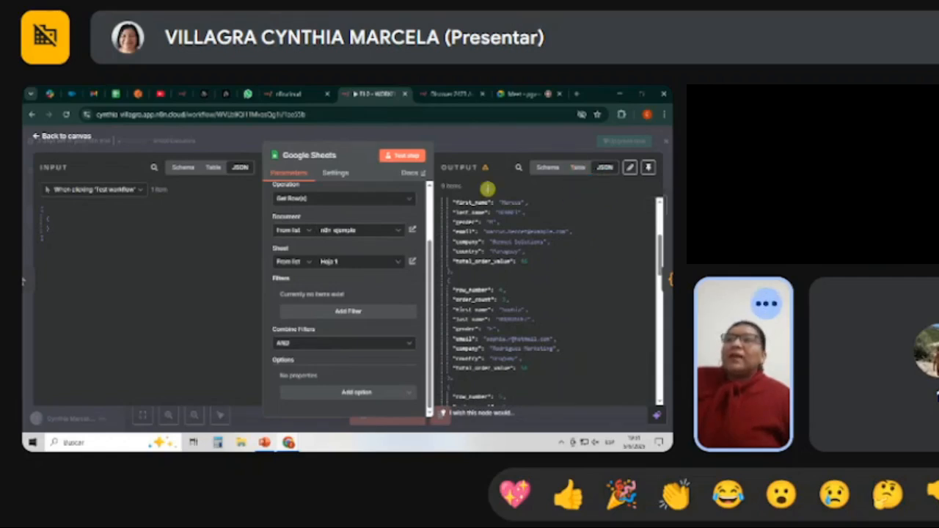
pyautogui.click(577, 167)
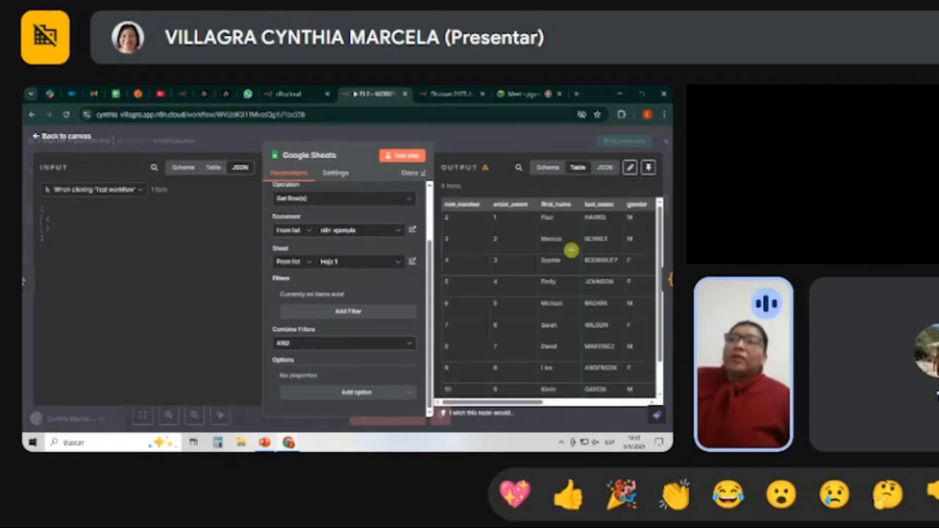
# Open the Code node that follows the Google Sheets node and check its available languages, keeping JavaScript.
pyautogui.moveTo(516, 392)
pyautogui.mouseDown()
pyautogui.moveTo(649, 392)
pyautogui.moveTo(531, 398)
pyautogui.mouseUp()
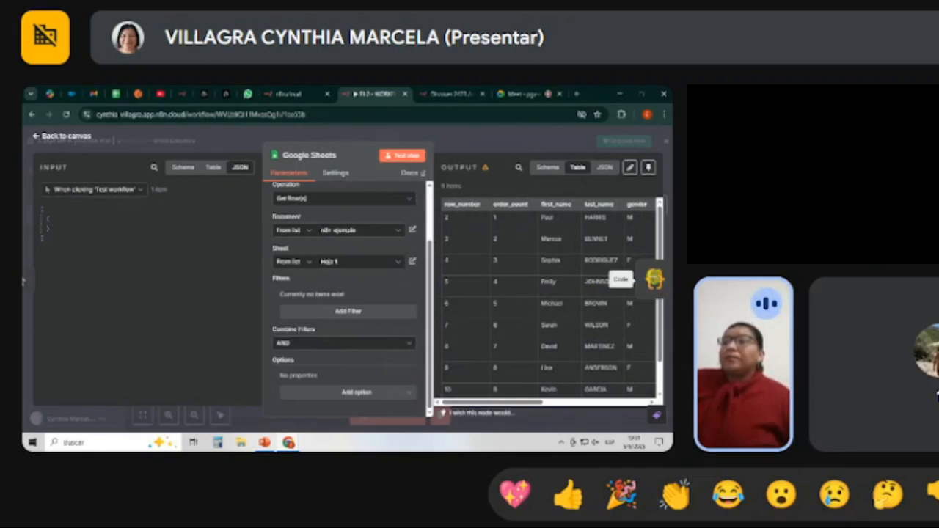
pyautogui.click(652, 278)
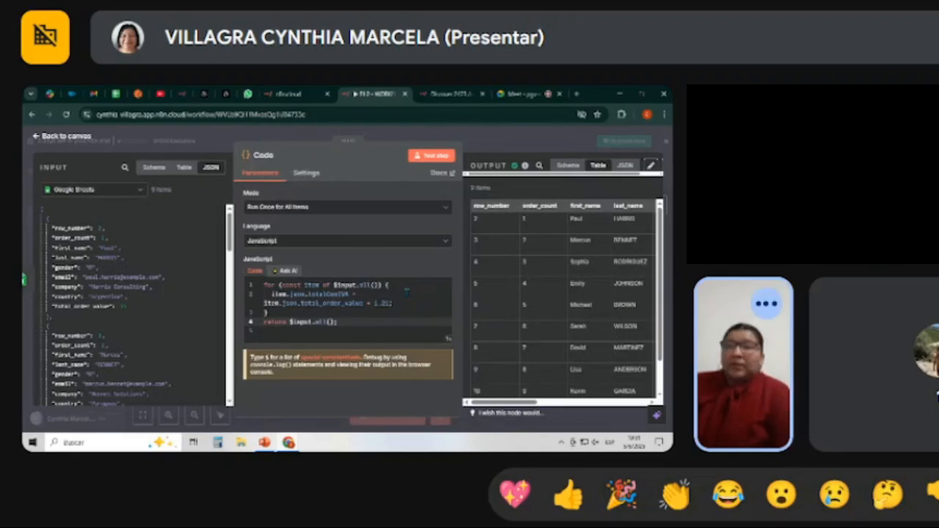
pyautogui.click(313, 243)
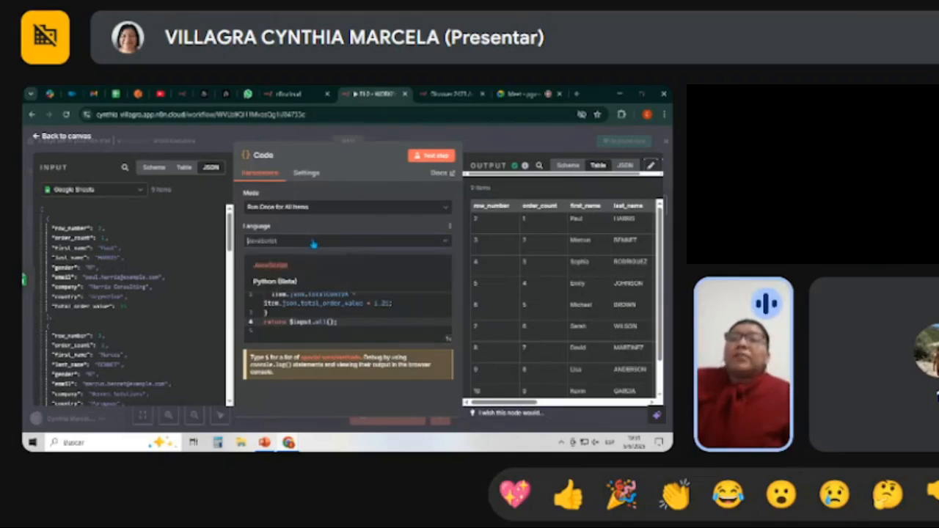
pyautogui.click(310, 226)
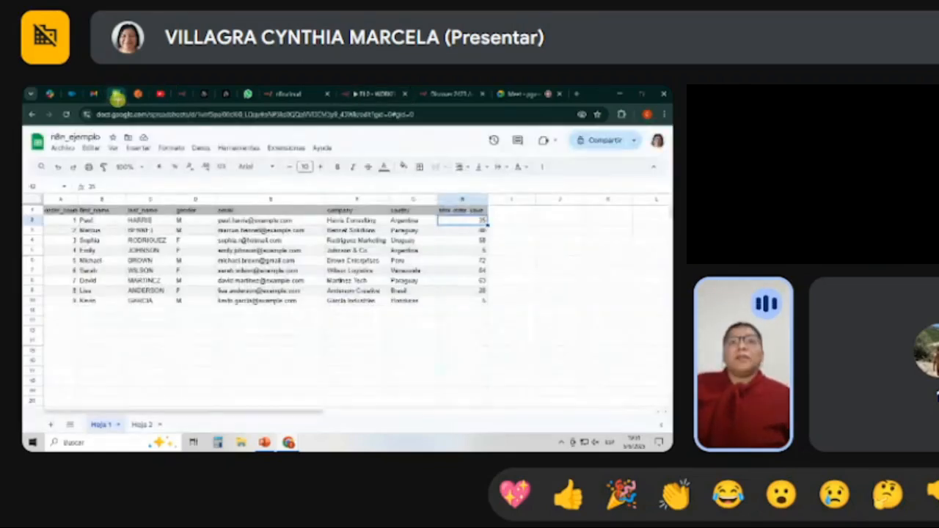
# View the order values in the n8n_ejemplo spreadsheet, then return to the Code node and close the workflow templates page.
pyautogui.click(115, 94)
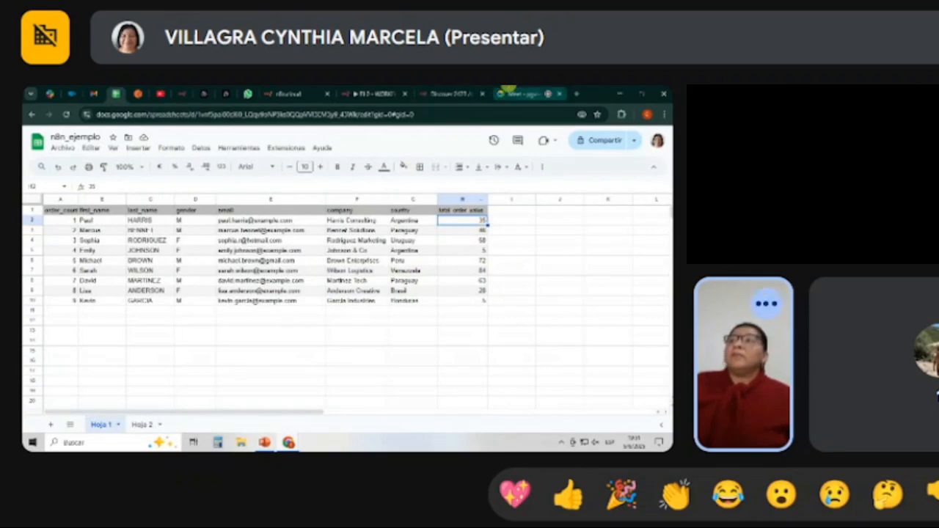
pyautogui.click(458, 91)
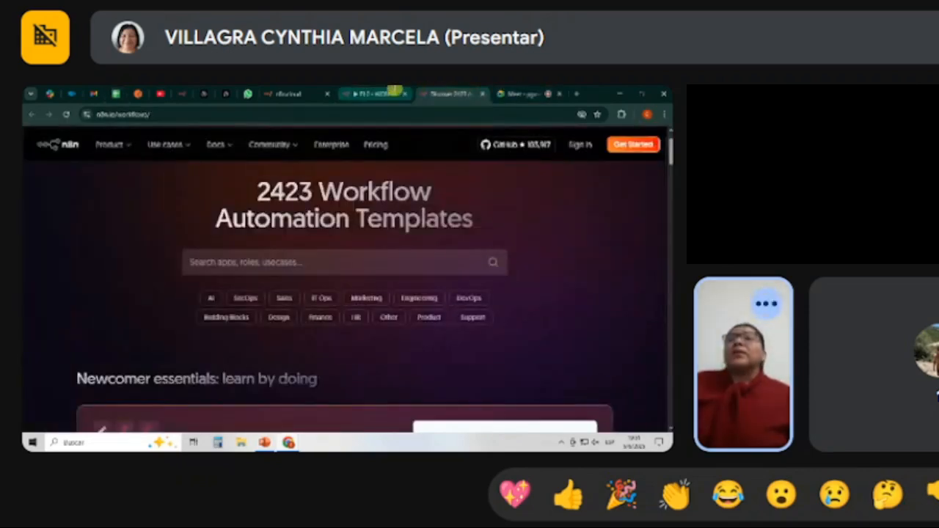
pyautogui.click(393, 92)
pyautogui.click(488, 94)
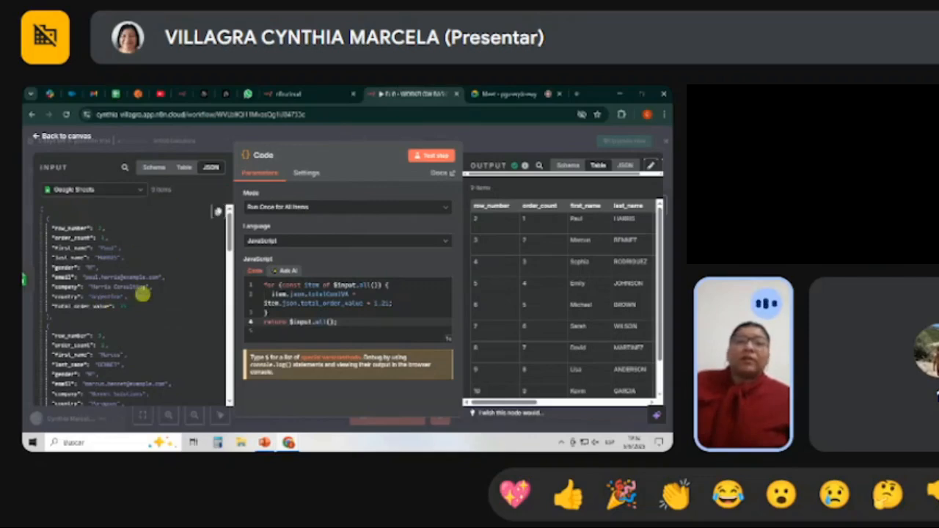
# Compare the Code node's input with its output up to the totalConIVA column, as a table and as JSON.
pyautogui.scroll(-3, 139, 295)
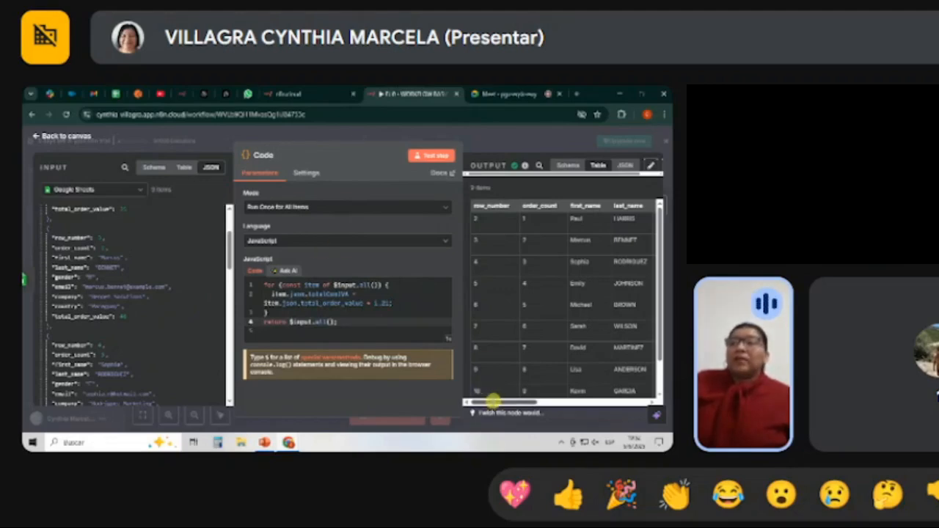
pyautogui.moveTo(493, 400); pyautogui.dragTo(598, 402)
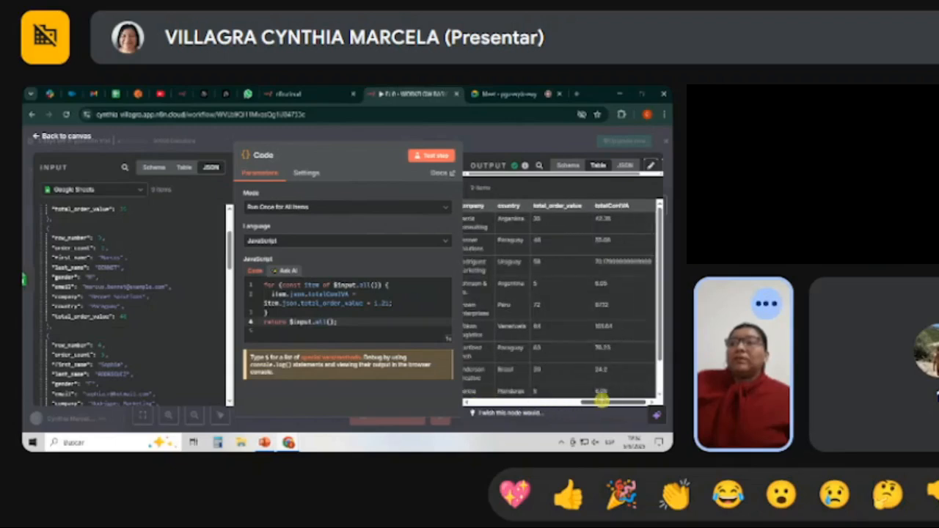
pyautogui.moveTo(465, 219); pyautogui.dragTo(624, 369)
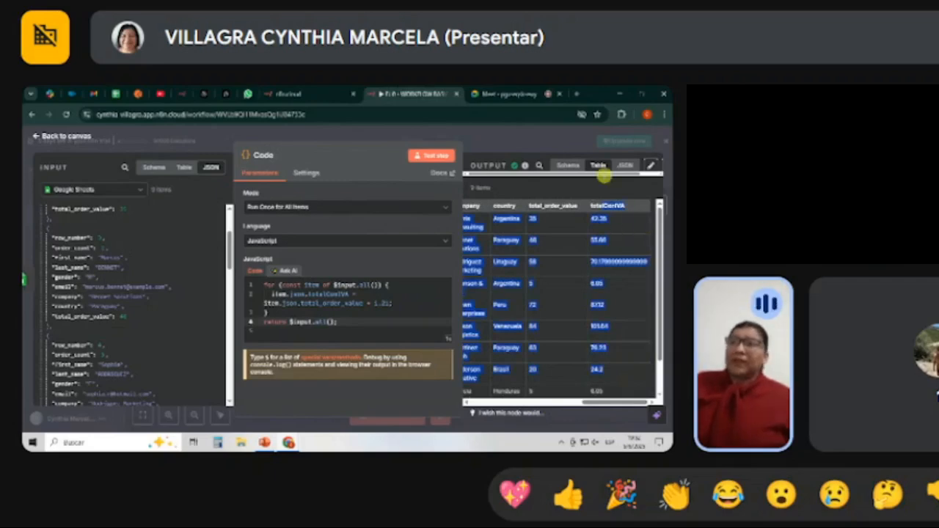
pyautogui.click(624, 166)
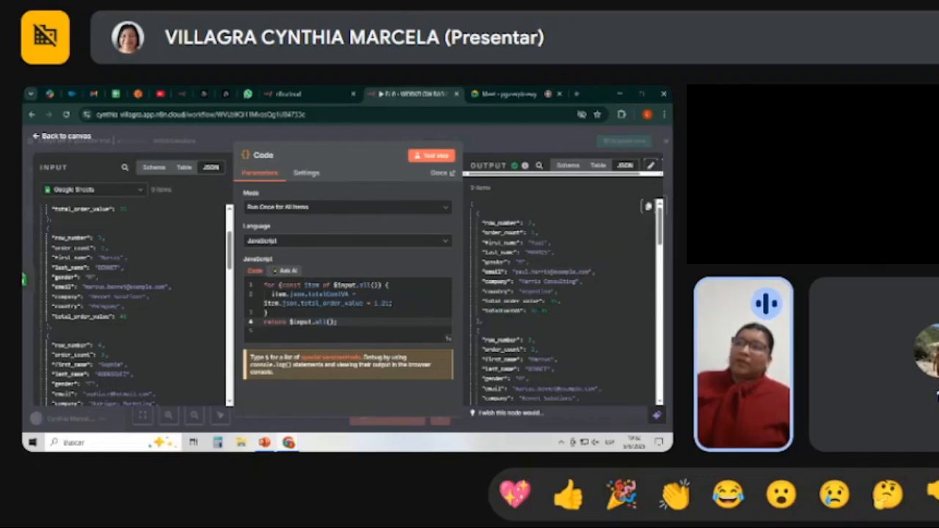
pyautogui.scroll(-2, 525, 340)
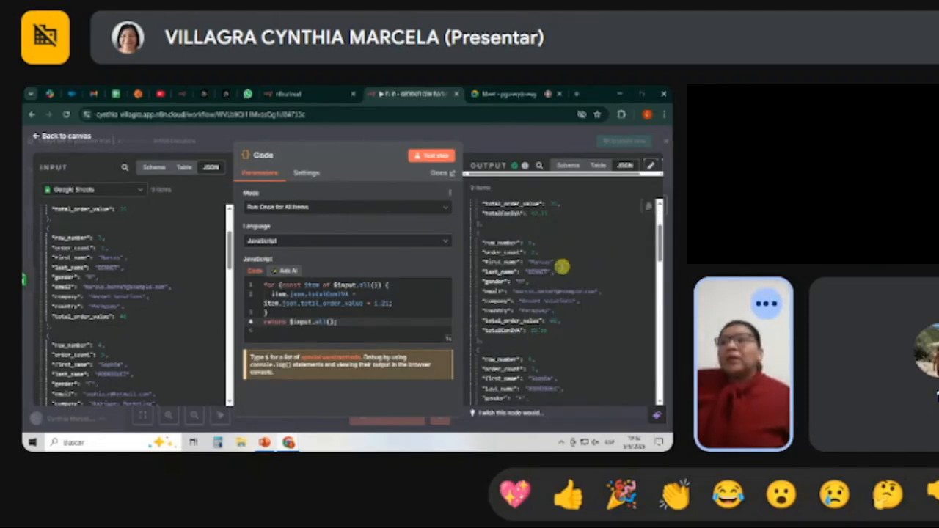
# Leave the Code node for the personal workflow list, saving the changes to the EJ 0 - WORKFLOW BASICO workflow.
pyautogui.click(53, 139)
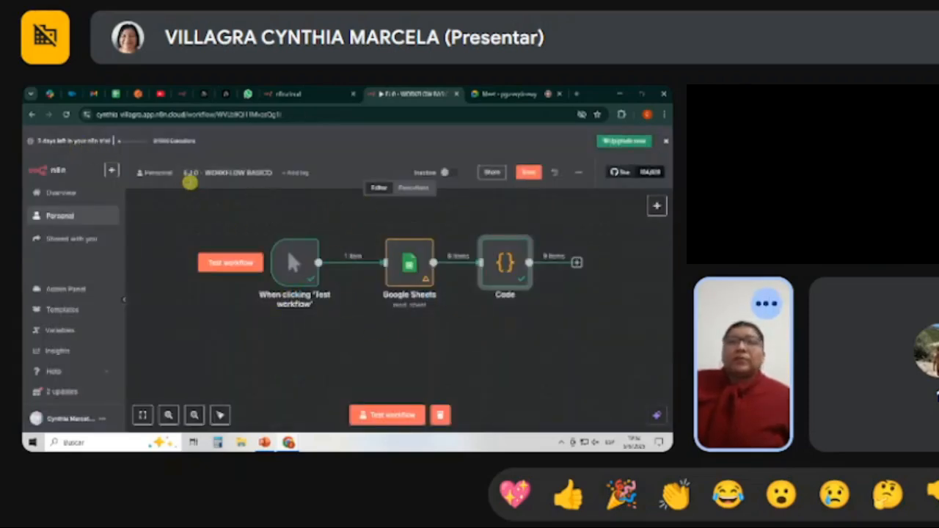
pyautogui.click(168, 179)
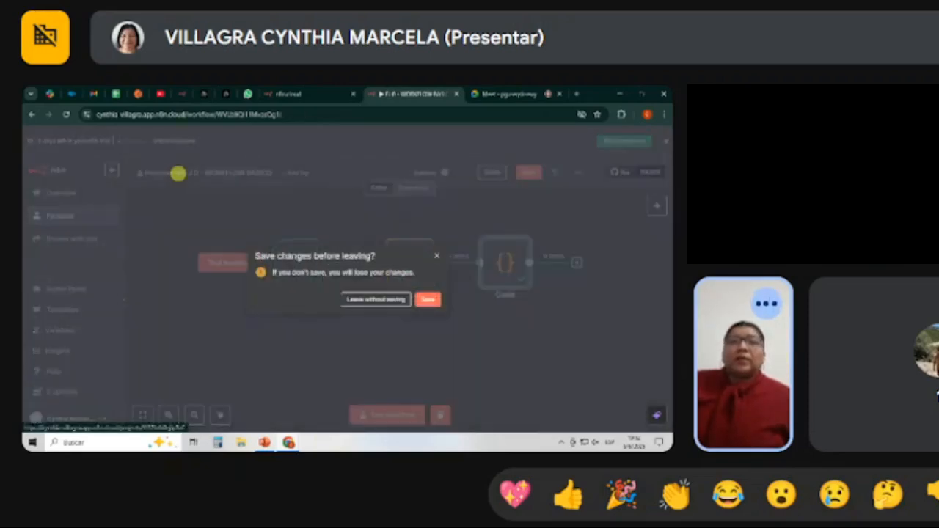
pyautogui.click(429, 300)
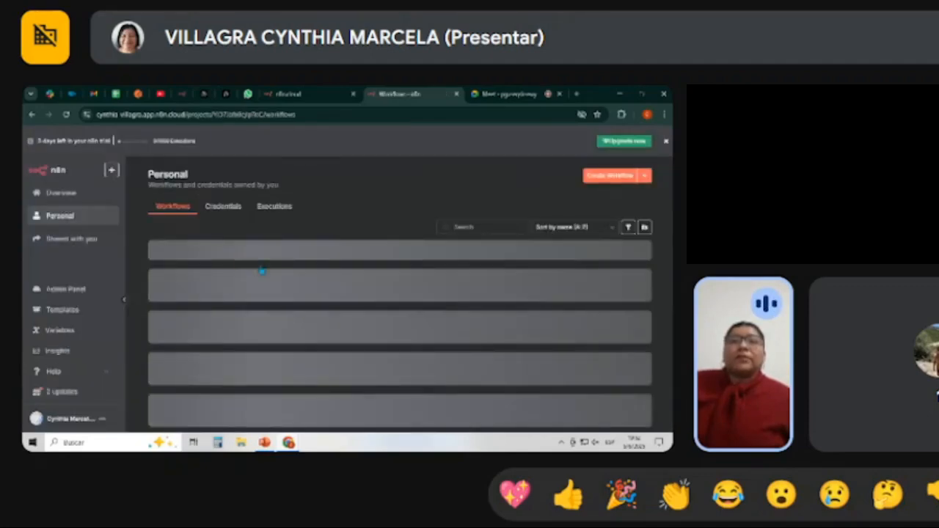
# Open the EJ 1 workflow and examine its lower node chain from the Schedule Trigger to Slack.
pyautogui.click(251, 294)
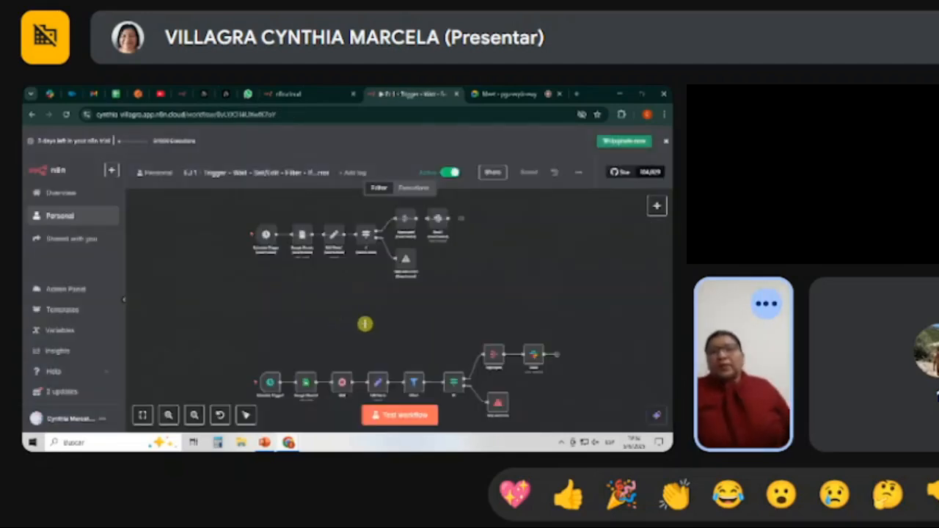
pyautogui.scroll(-3, 365, 323)
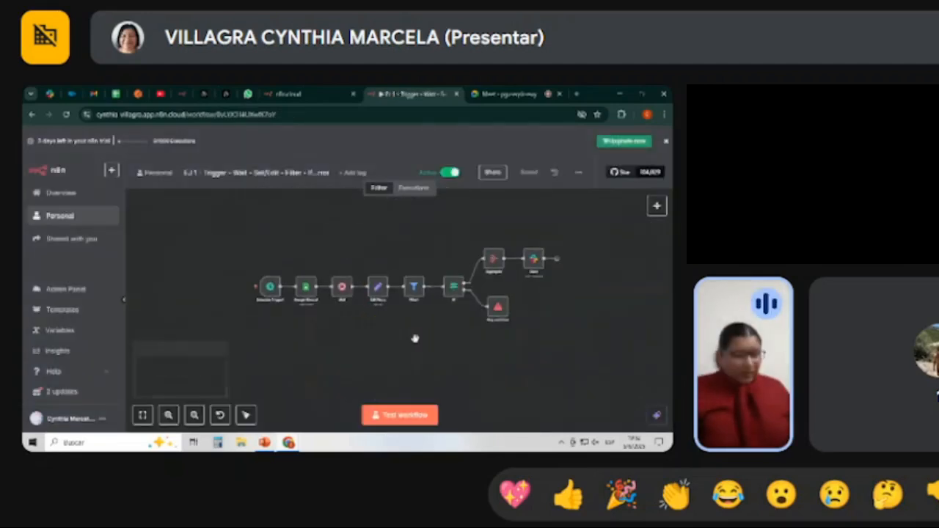
pyautogui.scroll(3, 415, 337)
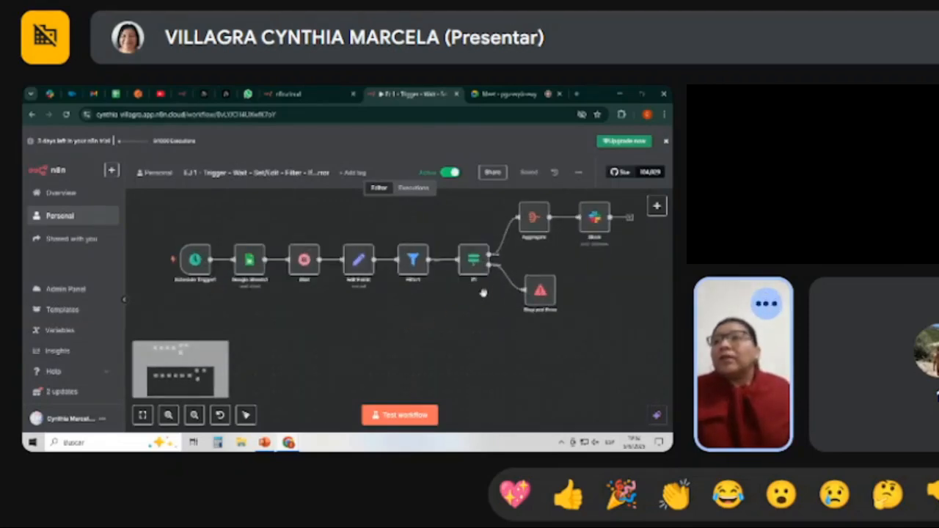
pyautogui.scroll(1, 453, 316)
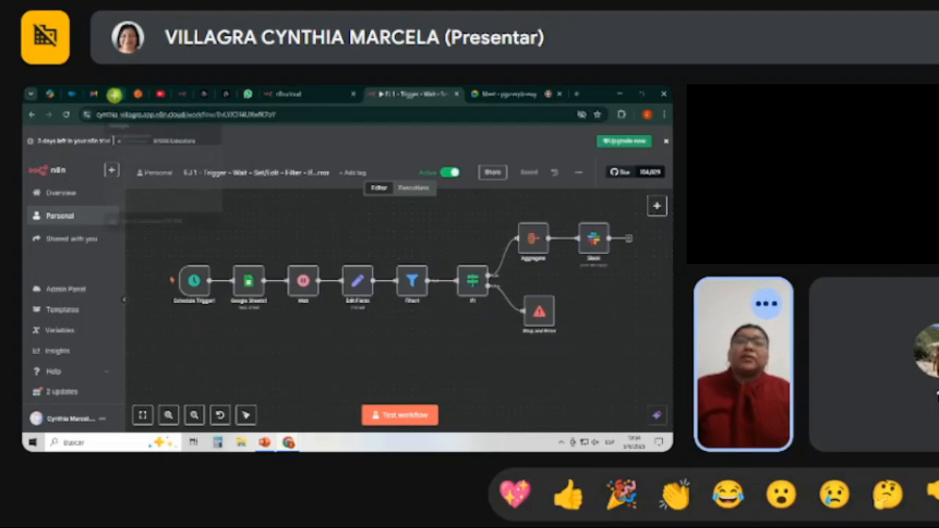
# View the n8n_ejemplo spreadsheet and the Slack direct messages connected to the EJ 1 workflow, returning to its canvas.
pyautogui.click(113, 93)
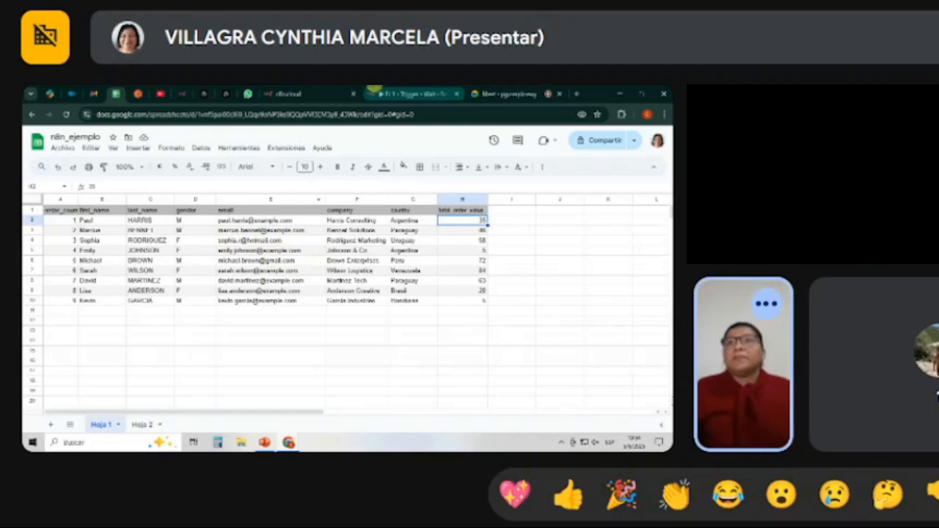
pyautogui.click(345, 94)
pyautogui.click(419, 93)
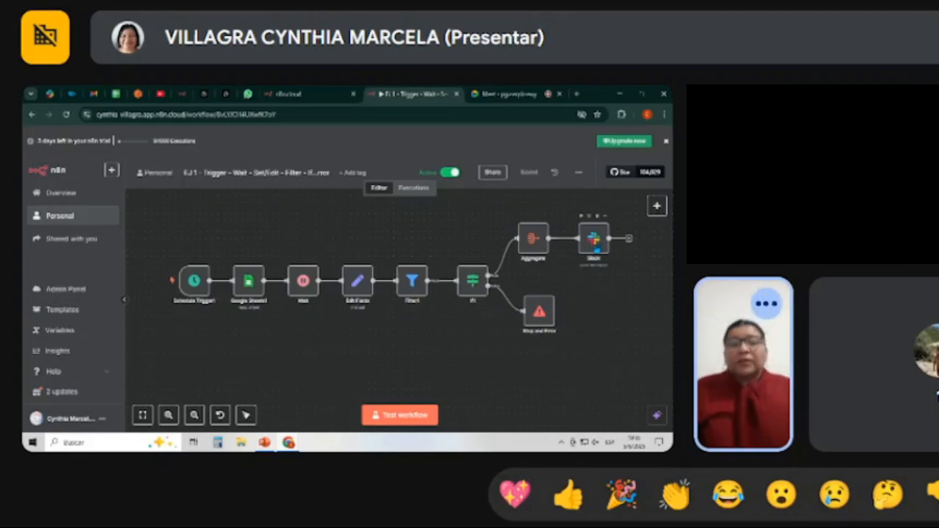
pyautogui.click(49, 93)
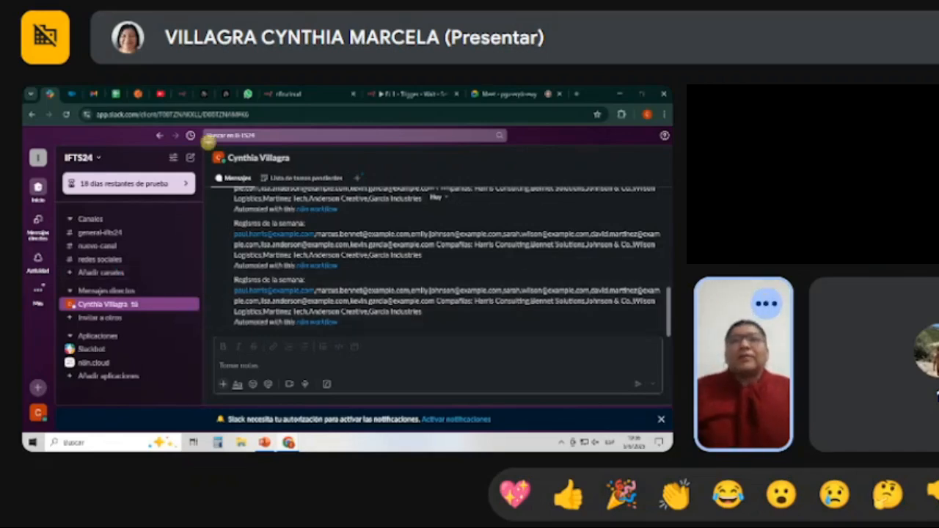
pyautogui.click(422, 94)
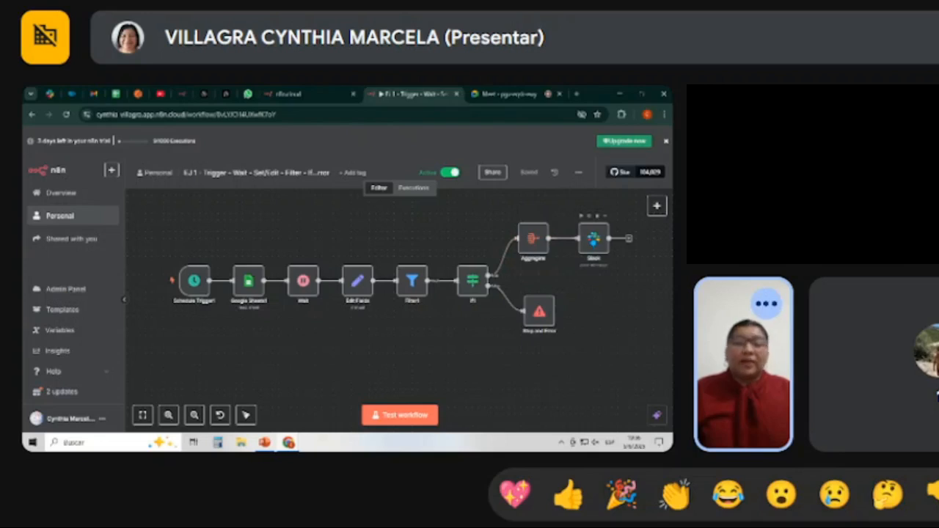
# Run a test of the EJ 1 workflow and check its message in the Slack direct messages.
pyautogui.click(396, 416)
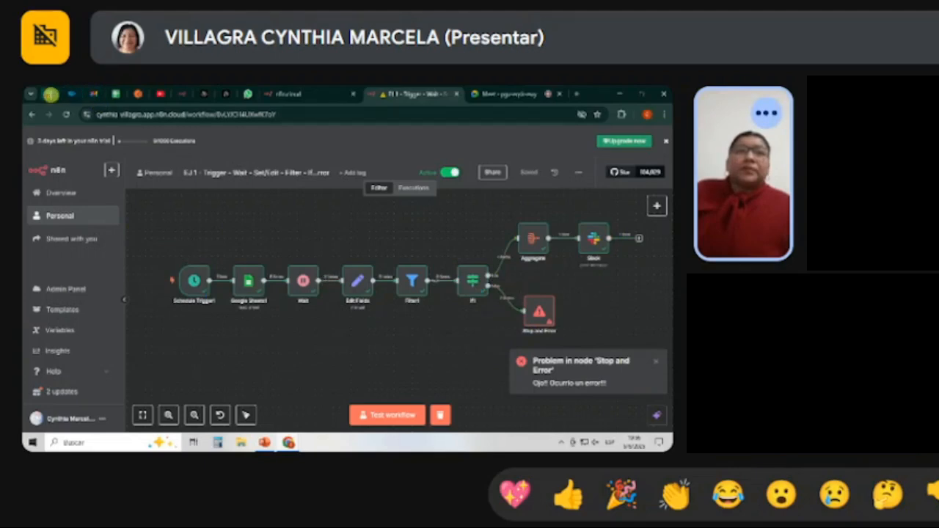
pyautogui.click(49, 94)
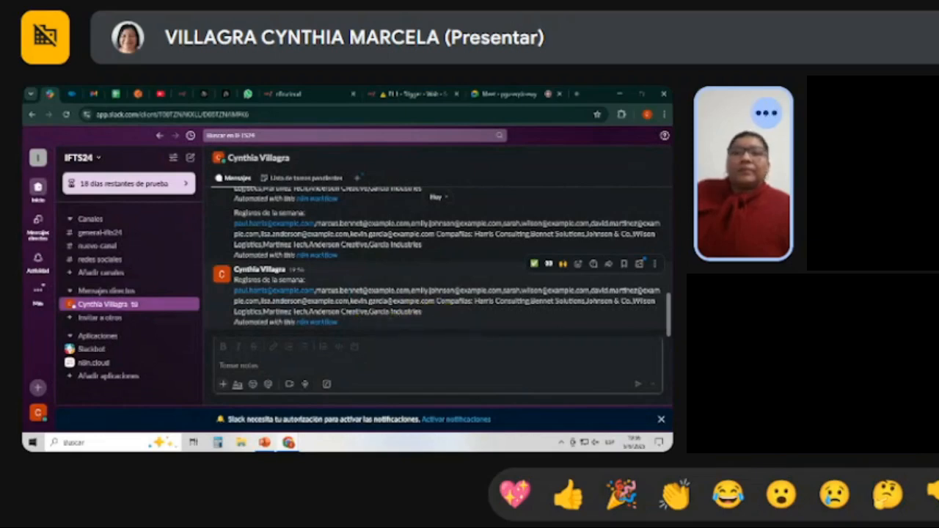
# Return from Slack to the EJ 1 workflow and dismiss the error notification for the Stop and Error node.
pyautogui.click(286, 94)
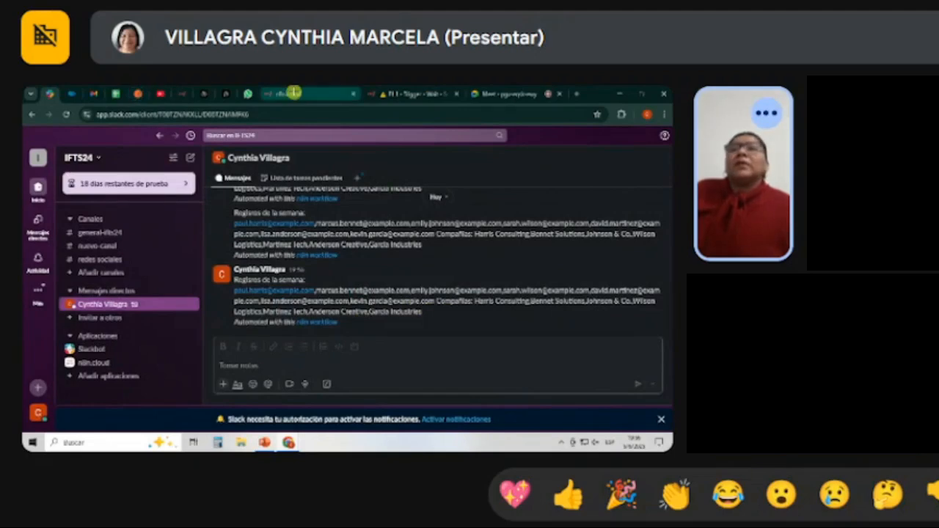
pyautogui.click(438, 92)
pyautogui.click(506, 94)
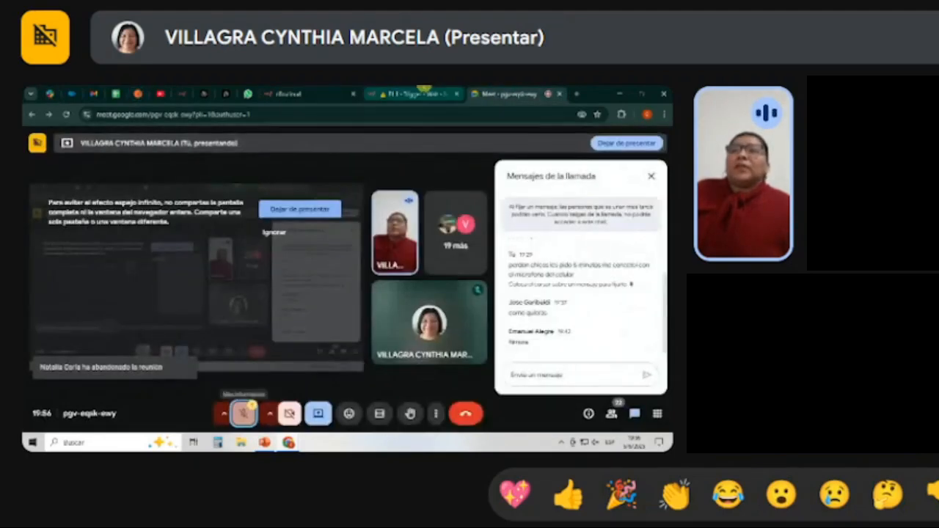
pyautogui.click(414, 94)
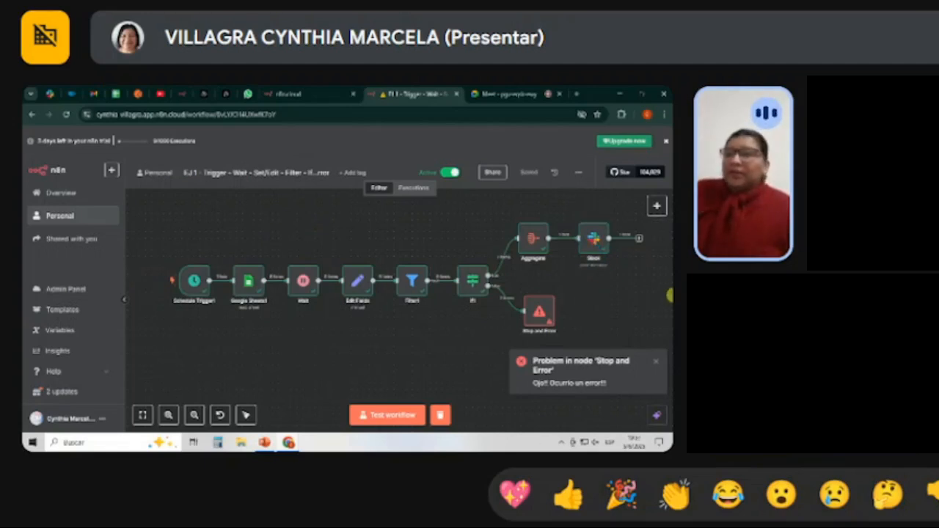
pyautogui.click(655, 361)
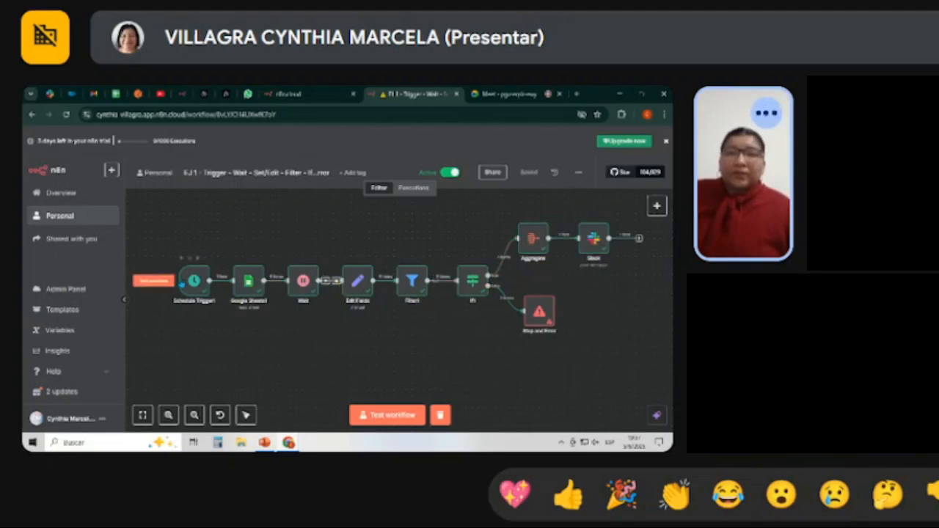
# Review the Schedule Trigger node's interval options, leave Days selected and return to the canvas.
pyautogui.doubleClick(193, 281)
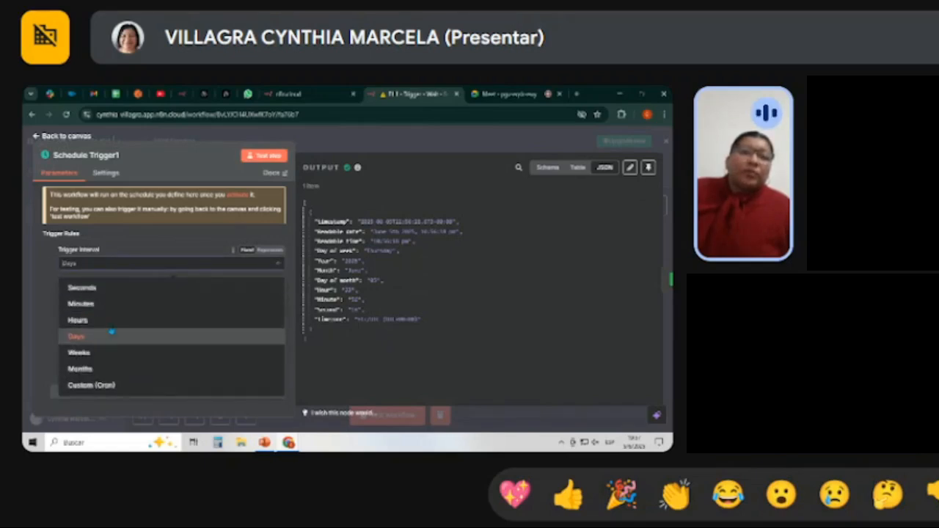
pyautogui.click(152, 250)
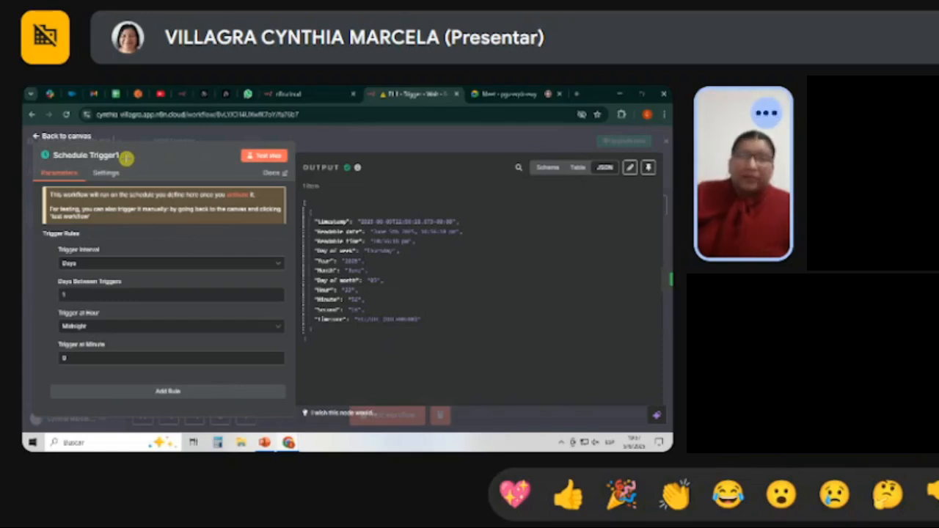
pyautogui.press('Escape')
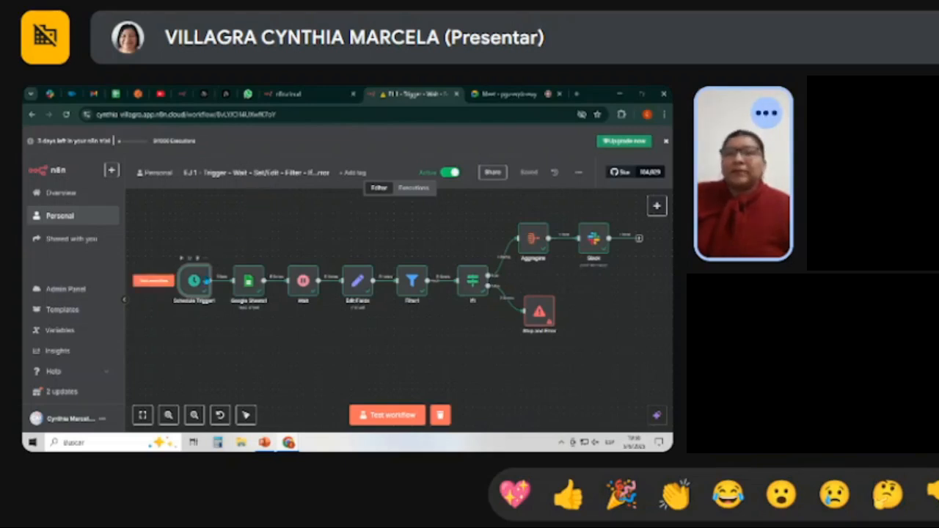
# Step through the settings and data of the Schedule Trigger, Google Sheets and Wait nodes in order.
pyautogui.doubleClick(206, 277)
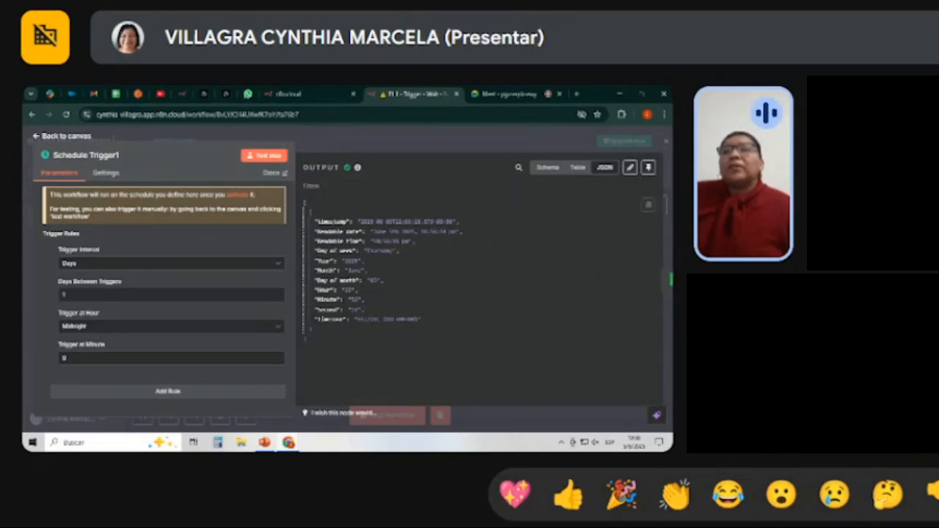
pyautogui.click(655, 281)
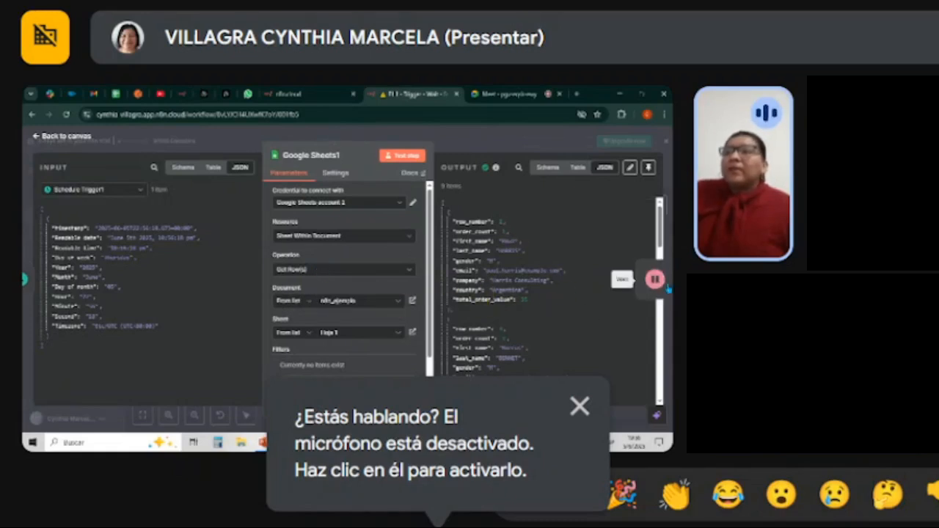
pyautogui.click(657, 281)
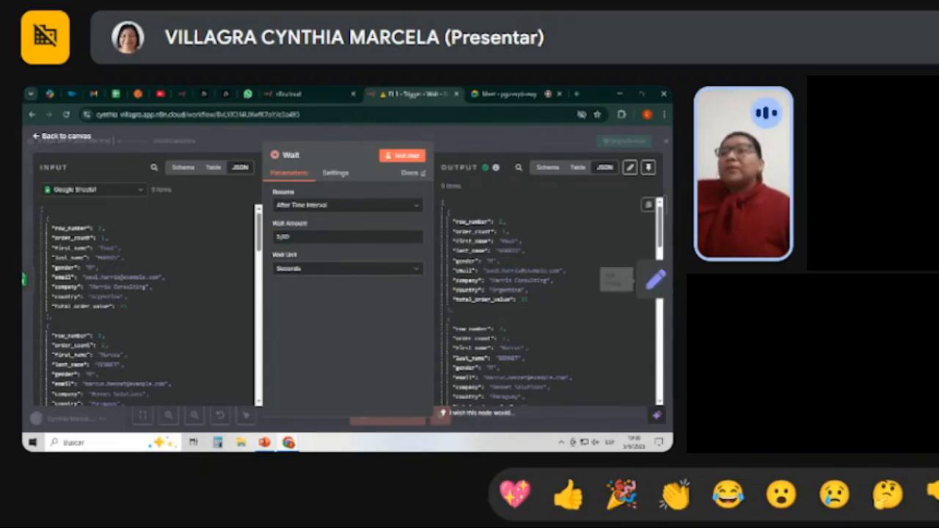
# Open the Edit Fields node, show its input and output as tables, and compare the columns with the mapped fields.
pyautogui.click(653, 279)
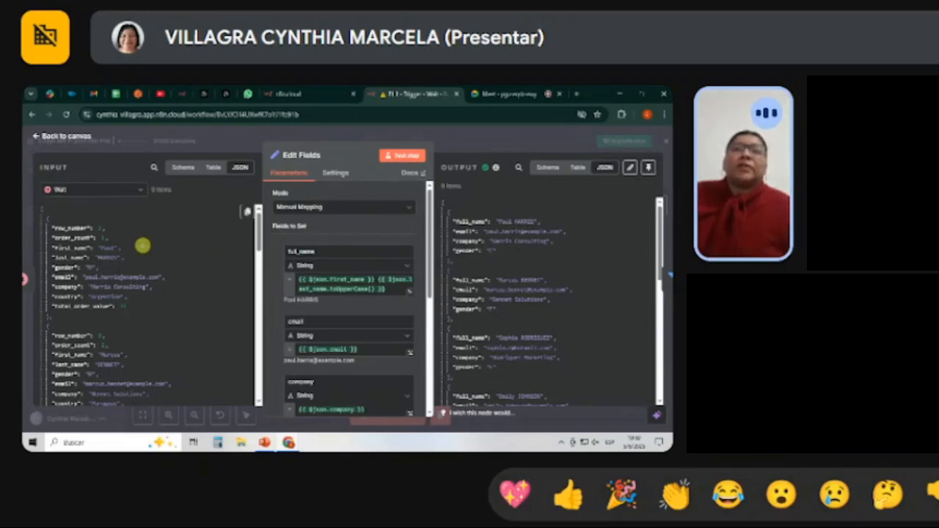
pyautogui.click(210, 168)
pyautogui.moveTo(110, 398); pyautogui.dragTo(80, 398)
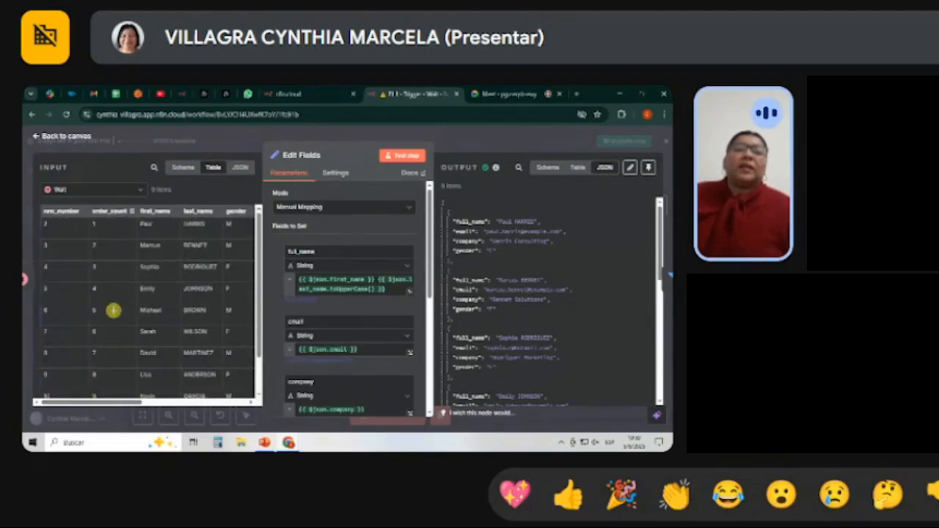
pyautogui.click(577, 167)
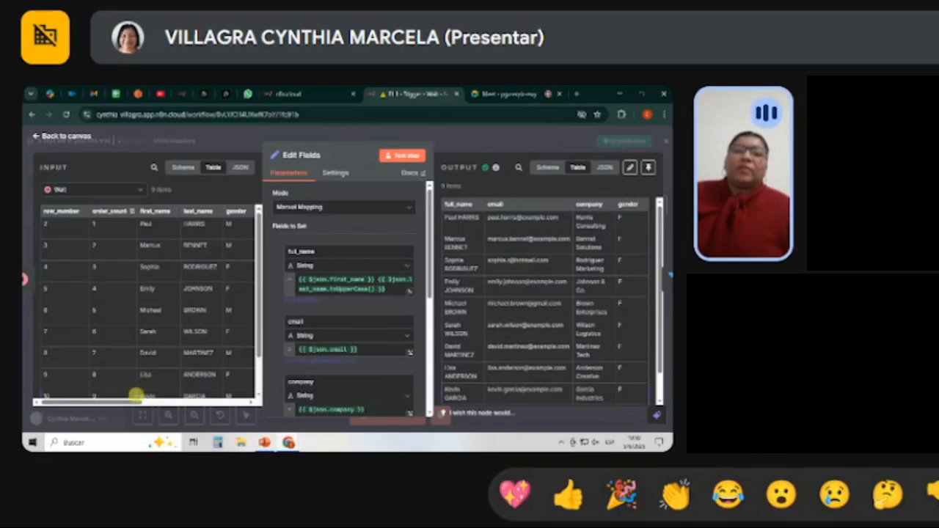
pyautogui.moveTo(135, 400); pyautogui.dragTo(187, 402)
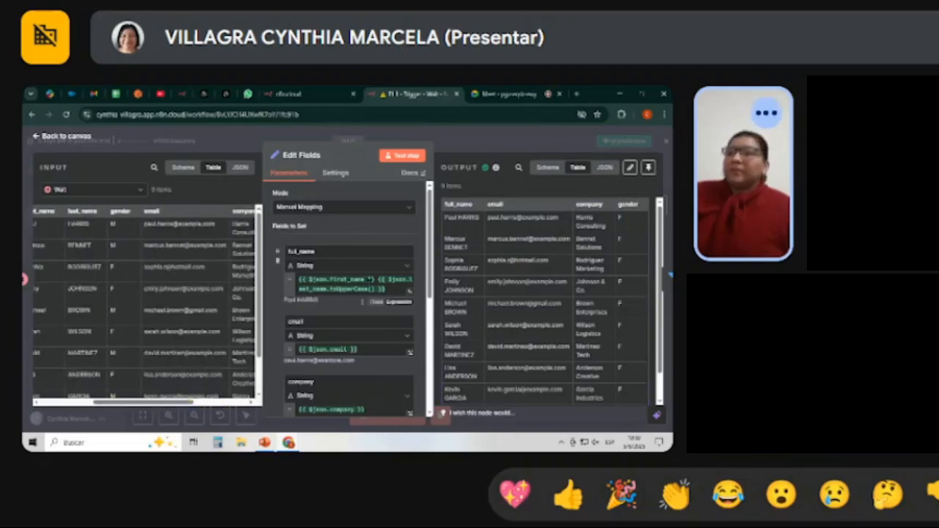
pyautogui.scroll(-3, 360, 294)
pyautogui.scroll(3, 361, 293)
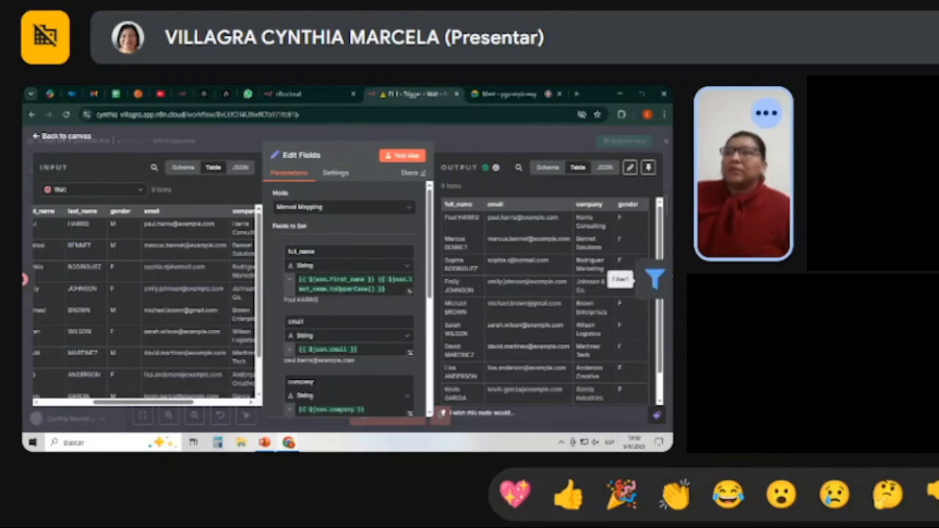
# Review the Filter1 node's email condition and output, and compare the If1 node's true and false branches.
pyautogui.click(654, 277)
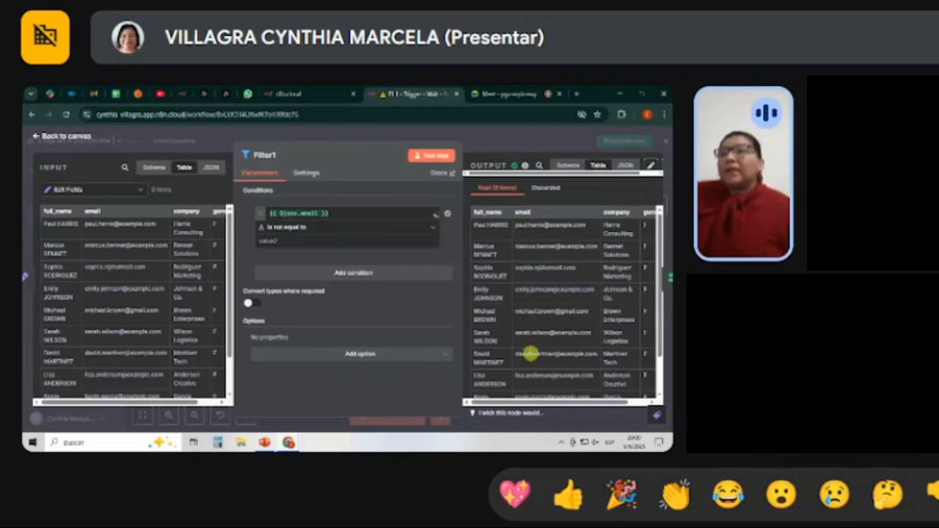
pyautogui.moveTo(545, 400)
pyautogui.mouseDown()
pyautogui.moveTo(608, 400)
pyautogui.moveTo(539, 400)
pyautogui.mouseUp()
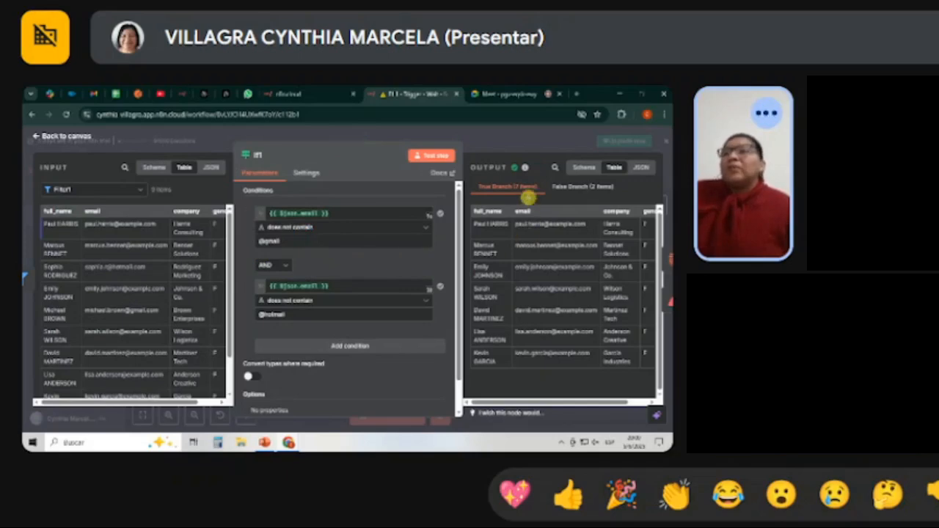
pyautogui.click(572, 188)
pyautogui.click(512, 187)
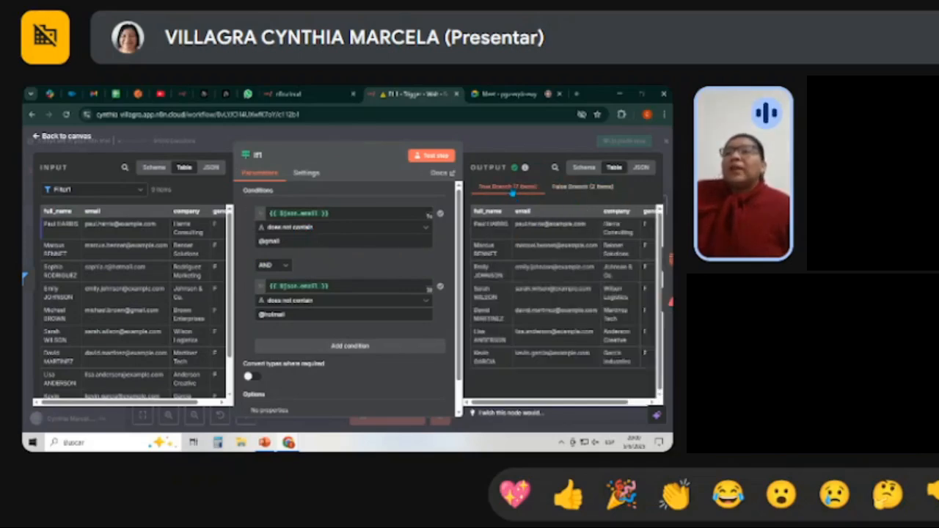
pyautogui.click(571, 188)
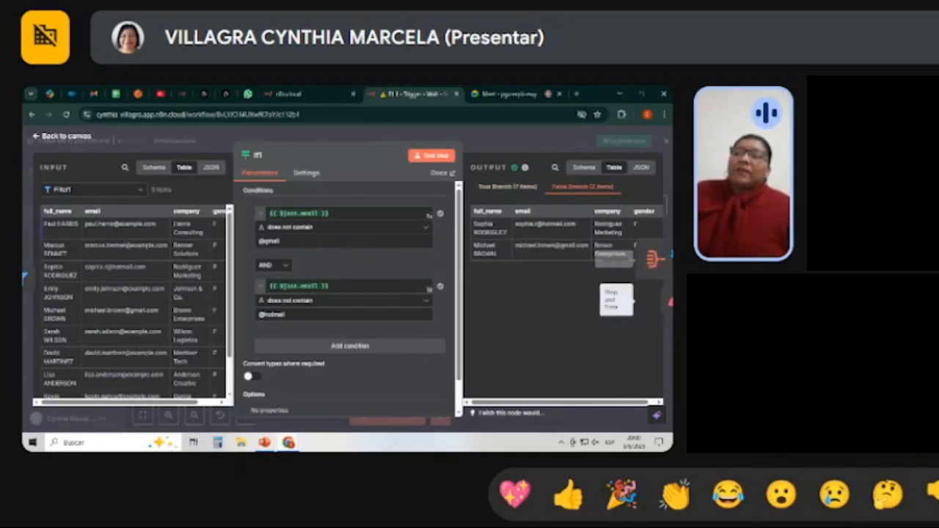
# Review the Aggregate node's fields and the Slack node's message operations, leaving the operation set to Send.
pyautogui.click(656, 257)
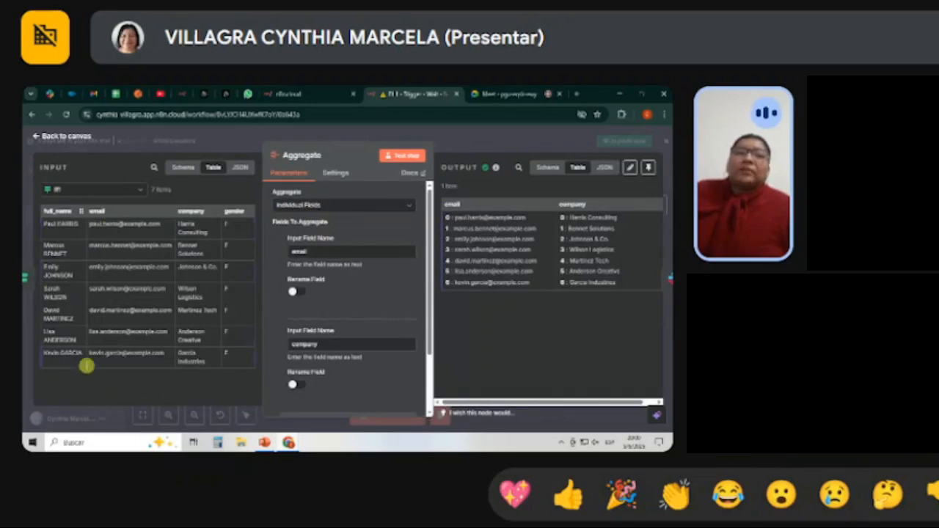
pyautogui.click(236, 173)
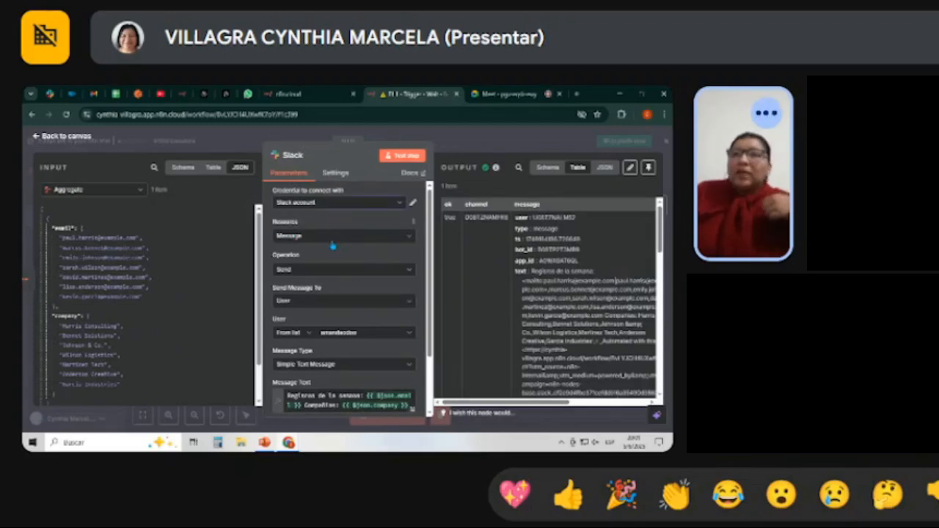
pyautogui.click(305, 272)
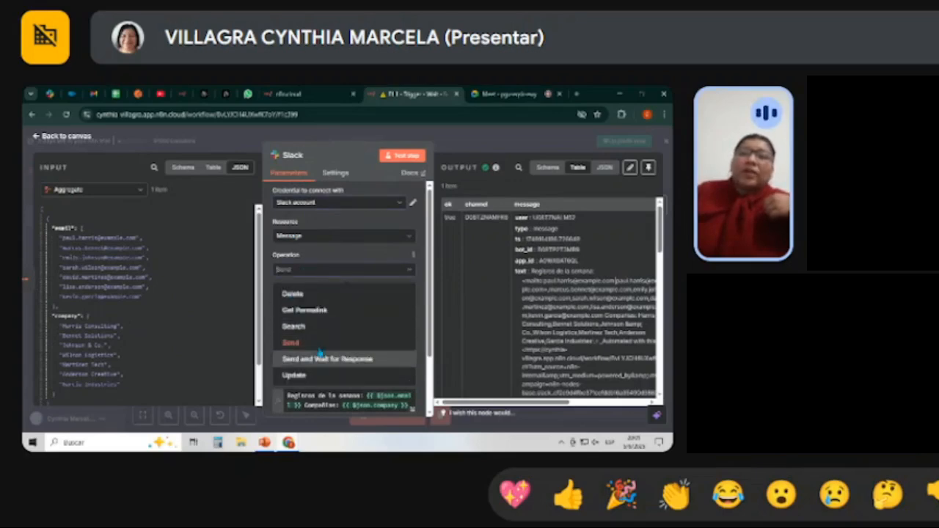
pyautogui.click(297, 342)
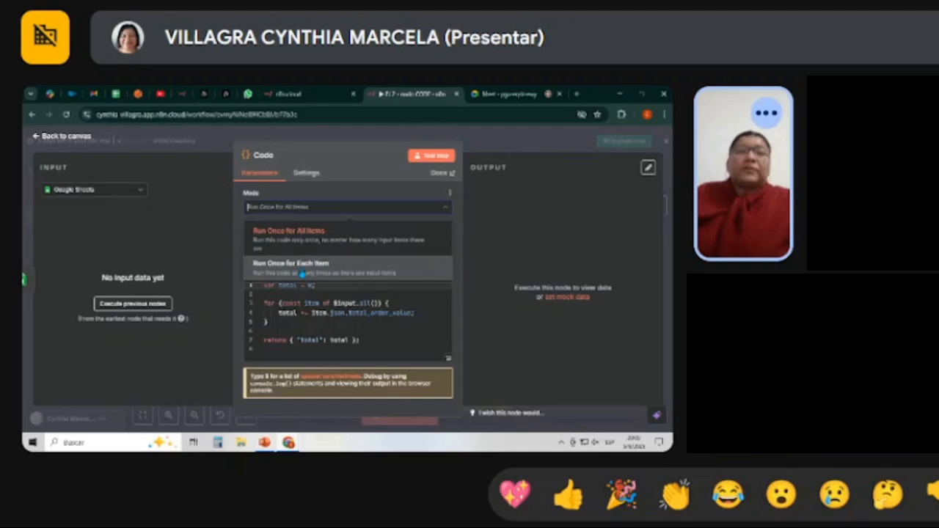
# Check the Code node in the EJ 2 workflow, return to the canvas and run a test of the workflow.
pyautogui.click(62, 138)
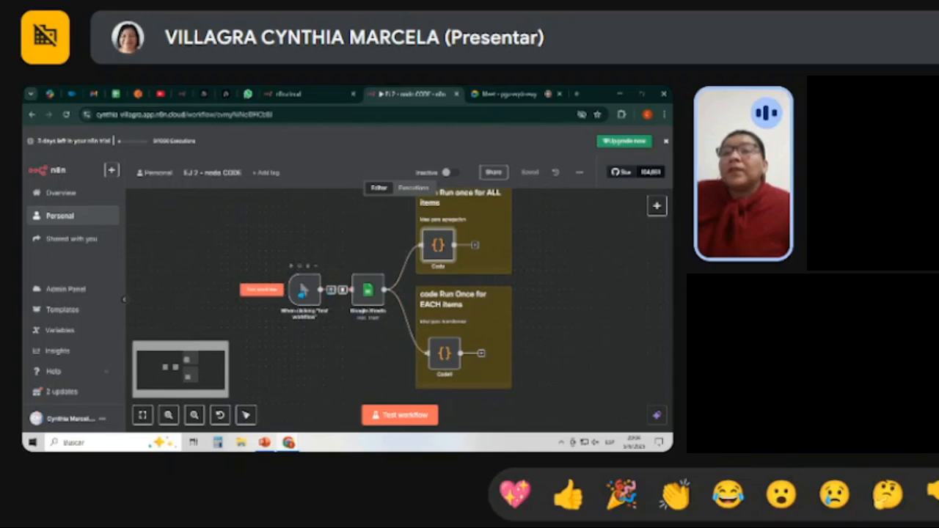
pyautogui.doubleClick(437, 245)
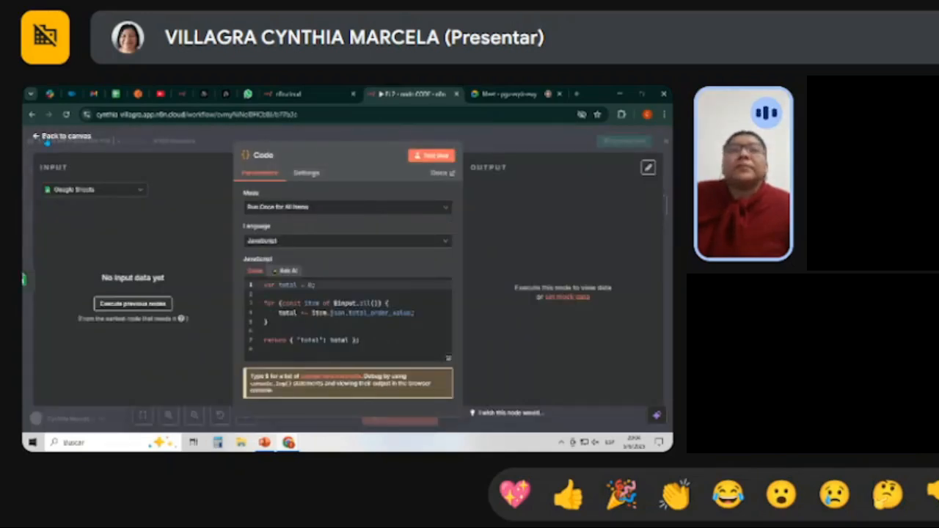
pyautogui.click(46, 136)
pyautogui.click(401, 418)
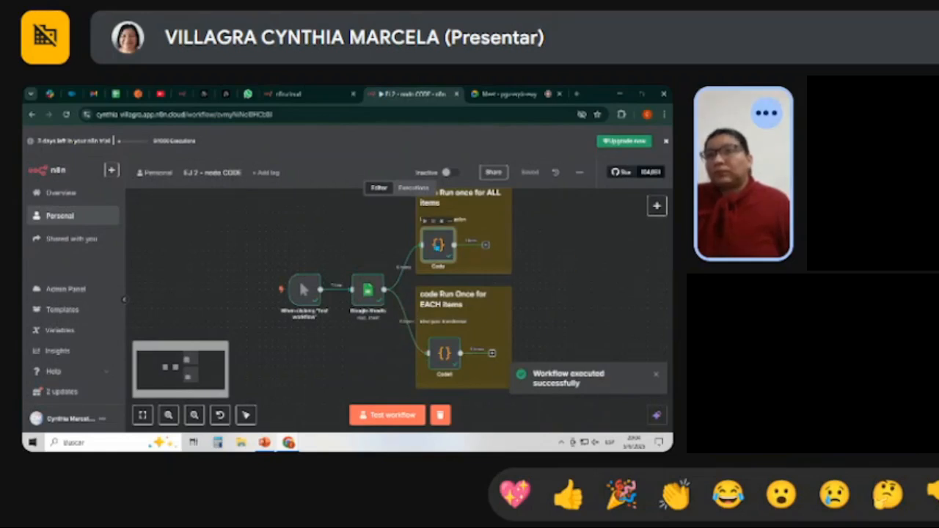
# Examine the input and total output of the Code node that runs once for all items, returning to the canvas.
pyautogui.doubleClick(438, 245)
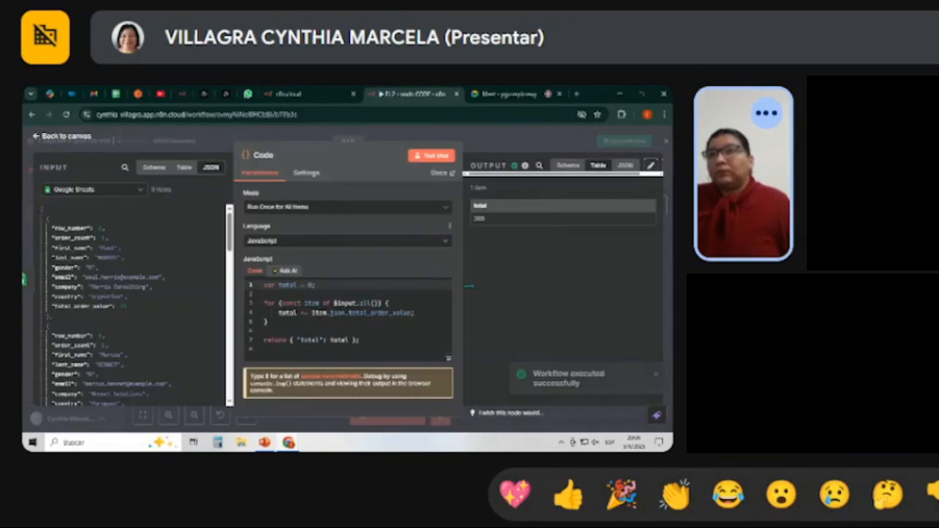
pyautogui.click(76, 143)
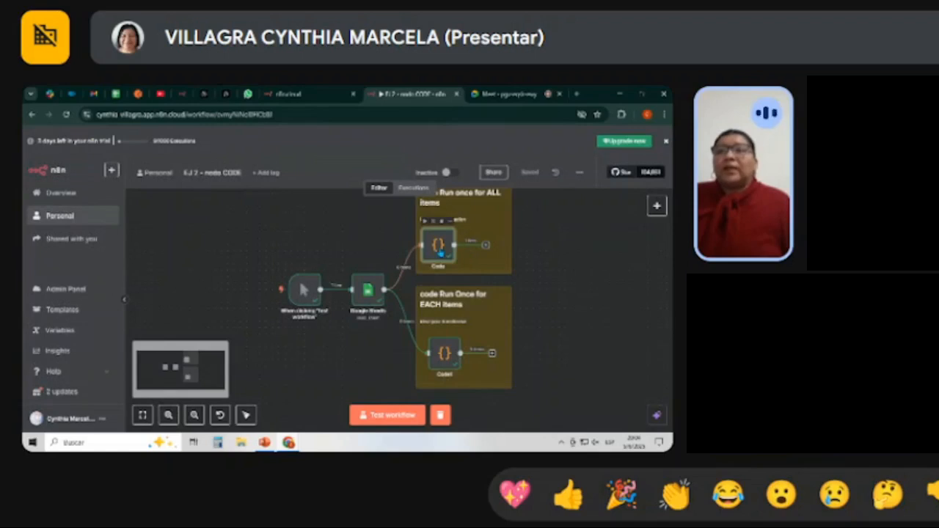
pyautogui.doubleClick(439, 246)
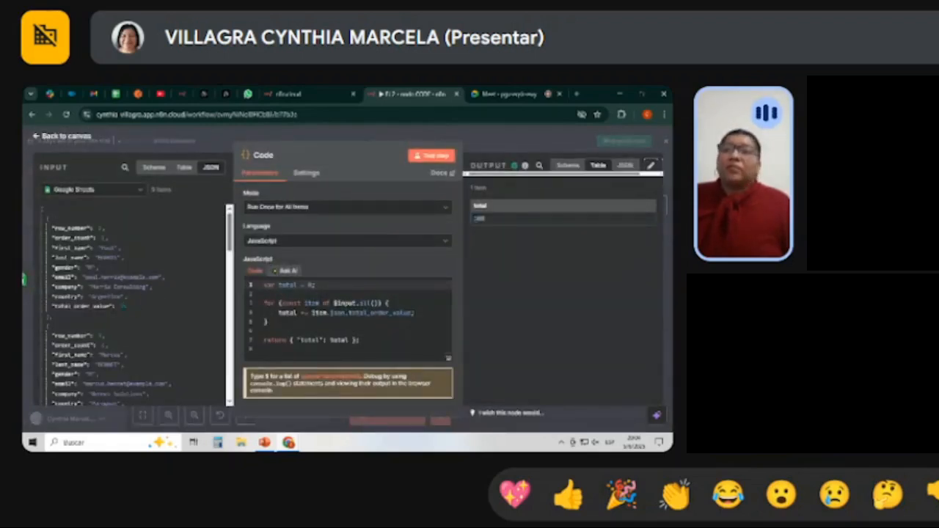
pyautogui.click(65, 137)
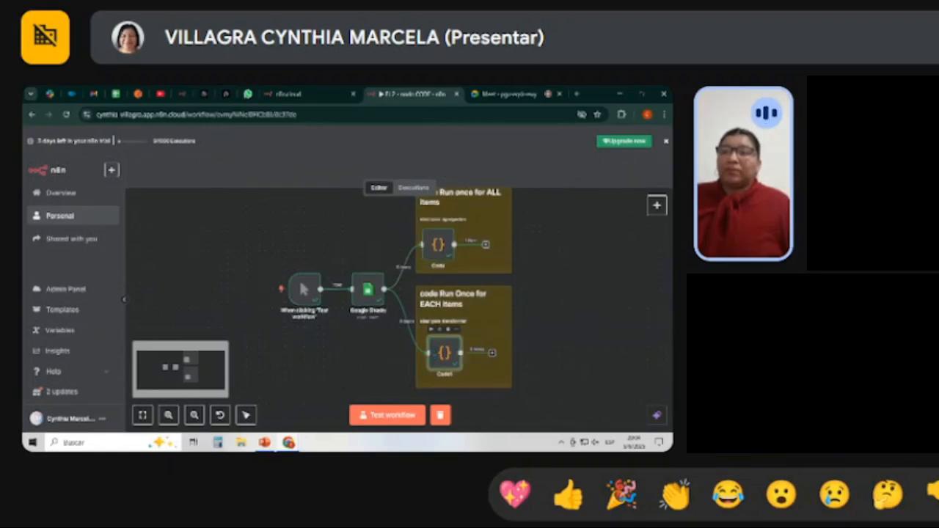
# Compare the Code1 node's input and output tables through to the total_order_value and average_value columns, and return to the canvas.
pyautogui.doubleClick(440, 356)
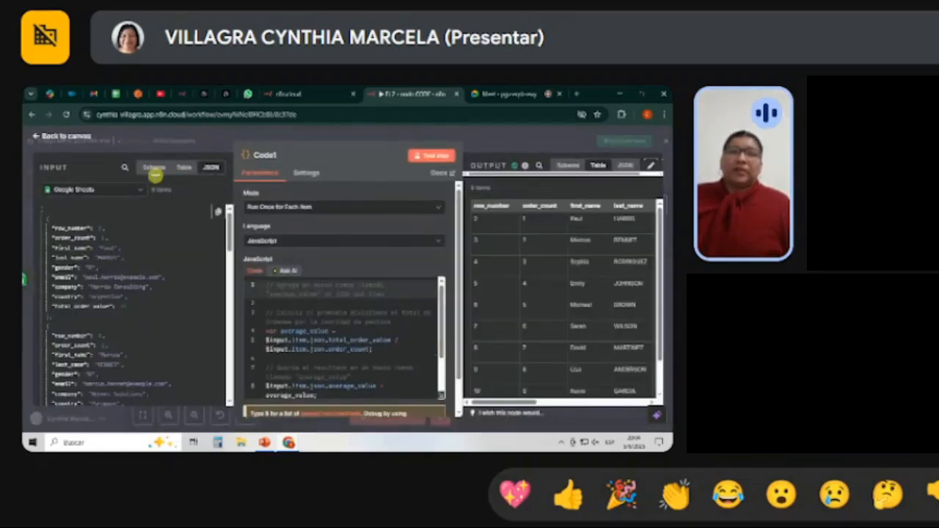
pyautogui.click(185, 167)
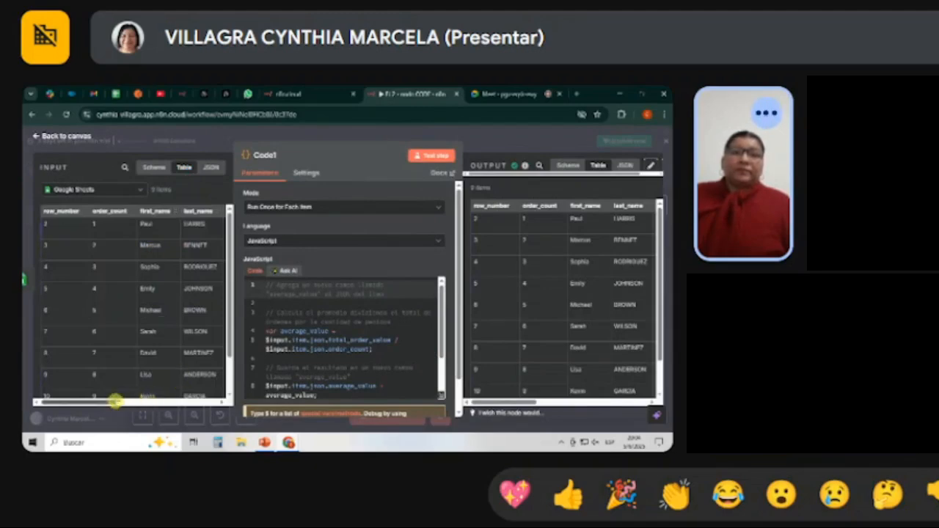
pyautogui.moveTo(116, 400); pyautogui.dragTo(240, 395)
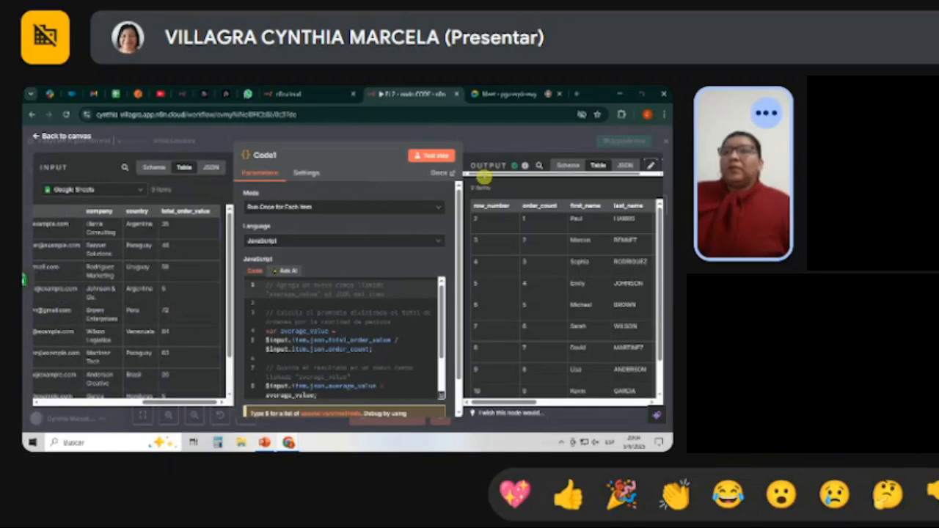
pyautogui.moveTo(528, 400); pyautogui.dragTo(648, 400)
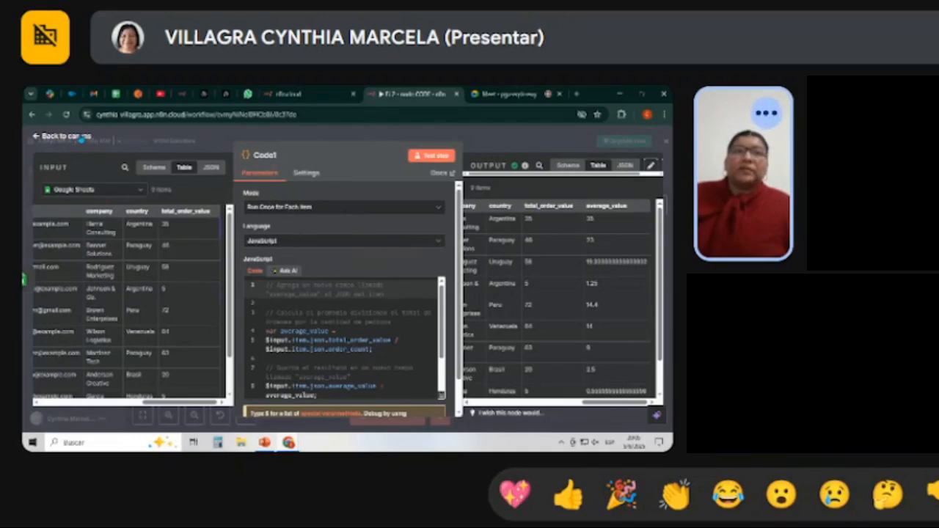
pyautogui.click(82, 137)
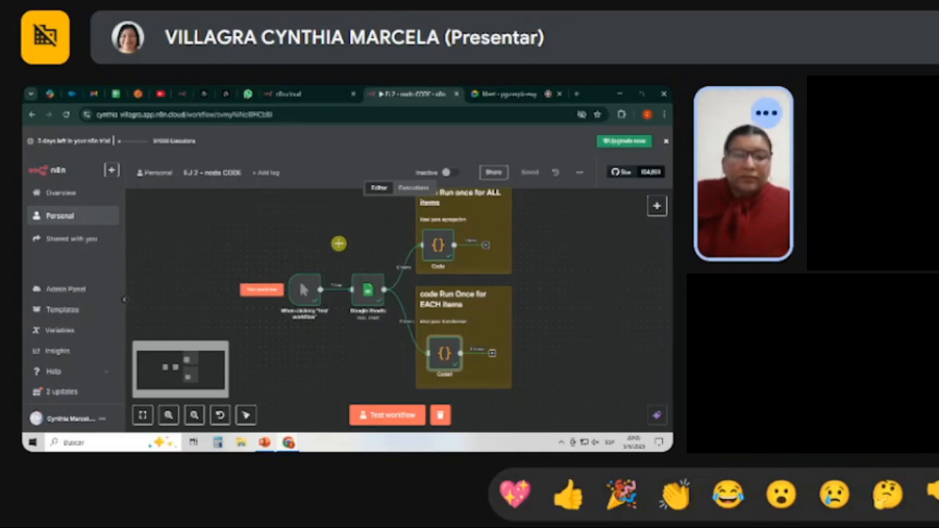
pyautogui.click(568, 496)
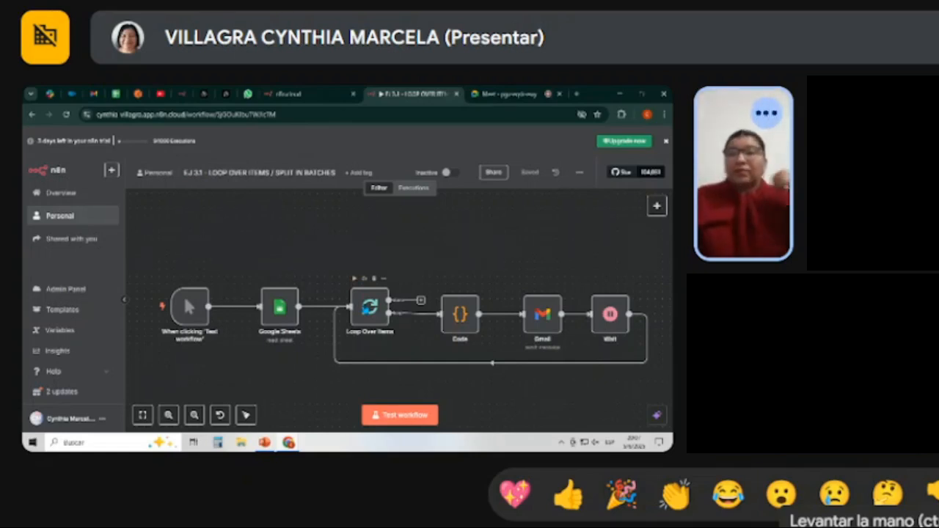
# Review the batch size and Reset option of the Loop Over Items node in the EJ 3.1 workflow and return to the canvas.
pyautogui.doubleClick(371, 306)
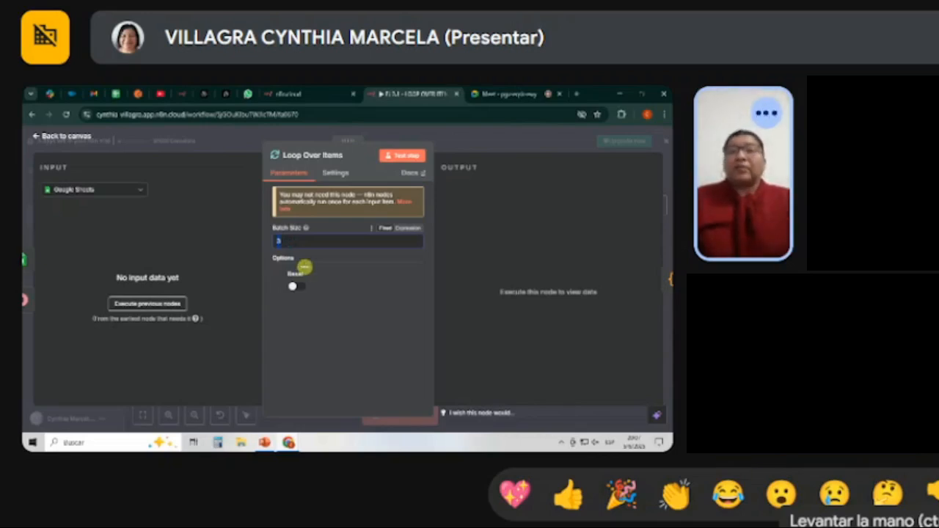
pyautogui.click(336, 268)
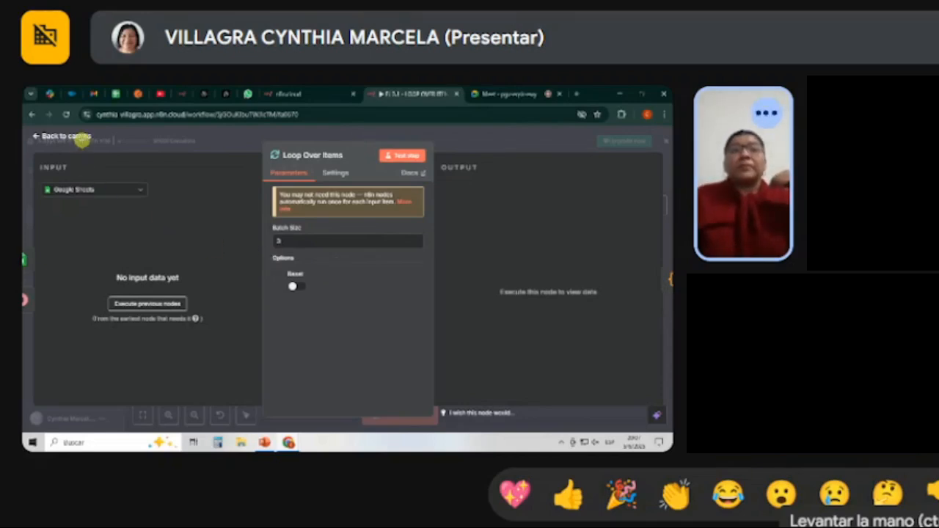
pyautogui.click(74, 137)
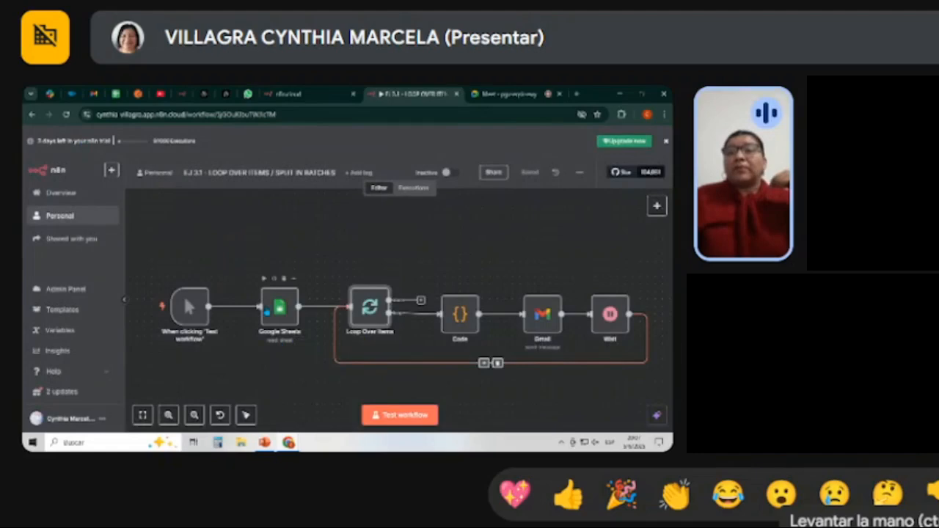
# Run a test of the EJ 3.1 workflow and inspect the Loop Over Items node's Done Branch output.
pyautogui.scroll(-1, 308, 326)
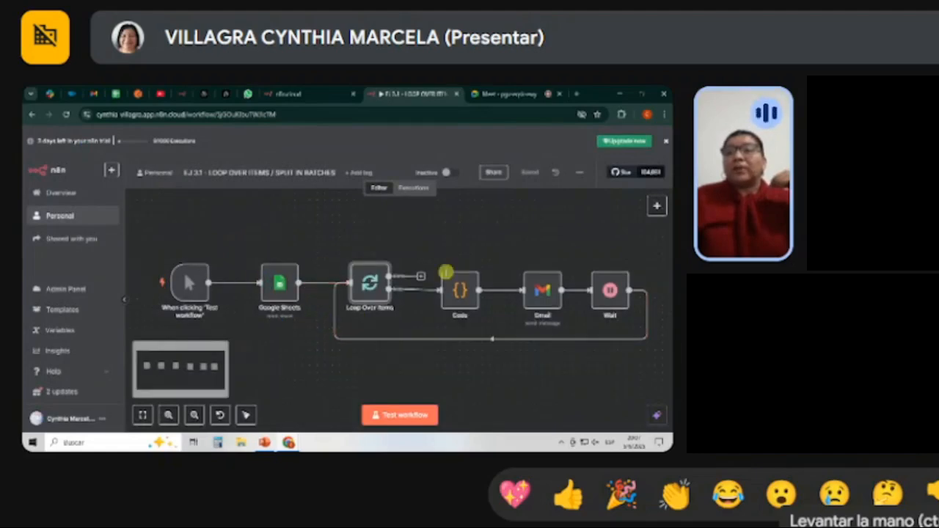
pyautogui.click(400, 416)
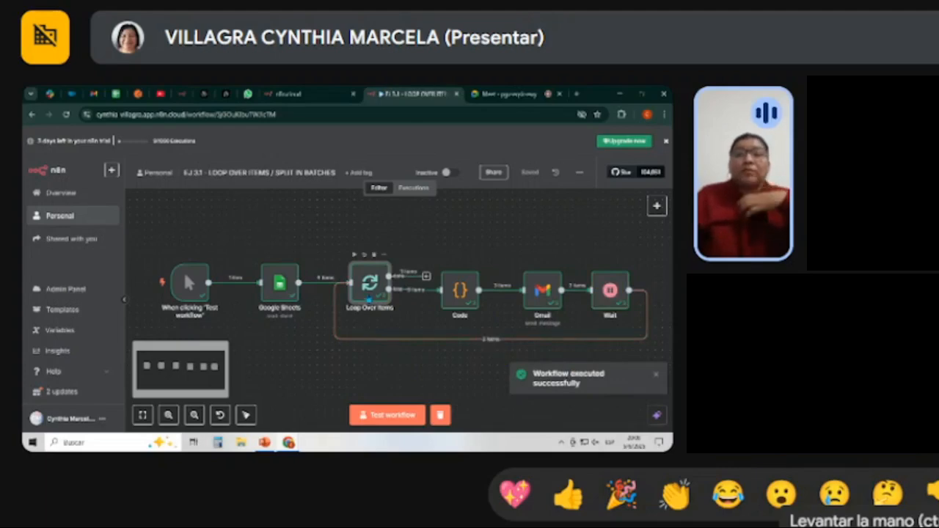
pyautogui.doubleClick(368, 293)
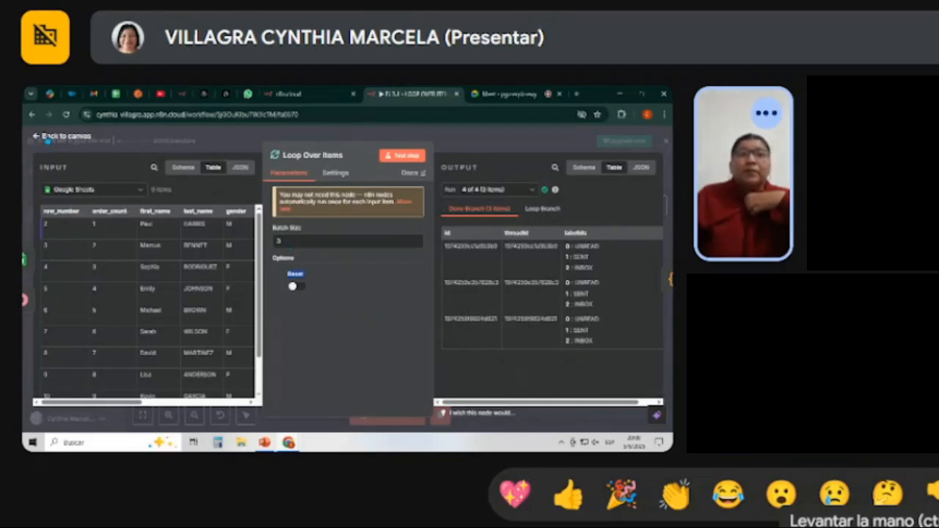
pyautogui.click(37, 137)
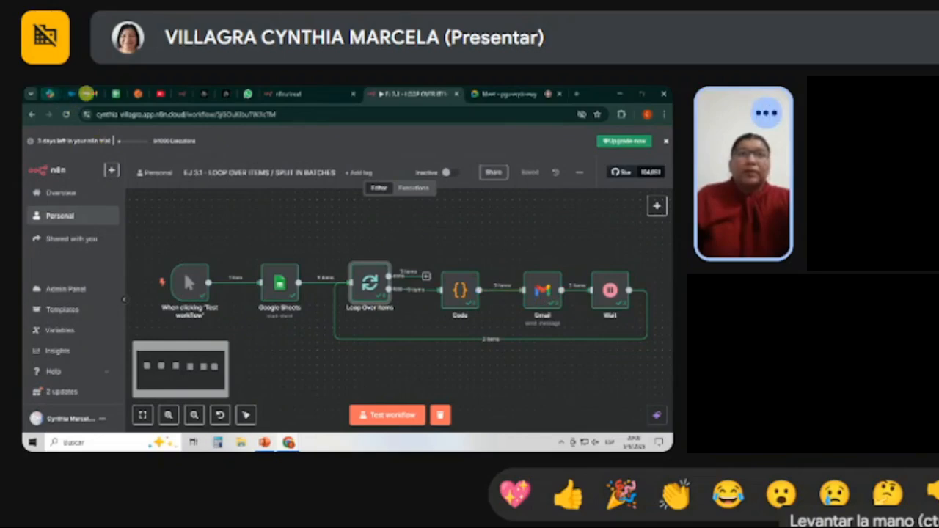
# Switch to Gmail and refresh the inbox to check the messages sent by the workflow.
pyautogui.click(93, 94)
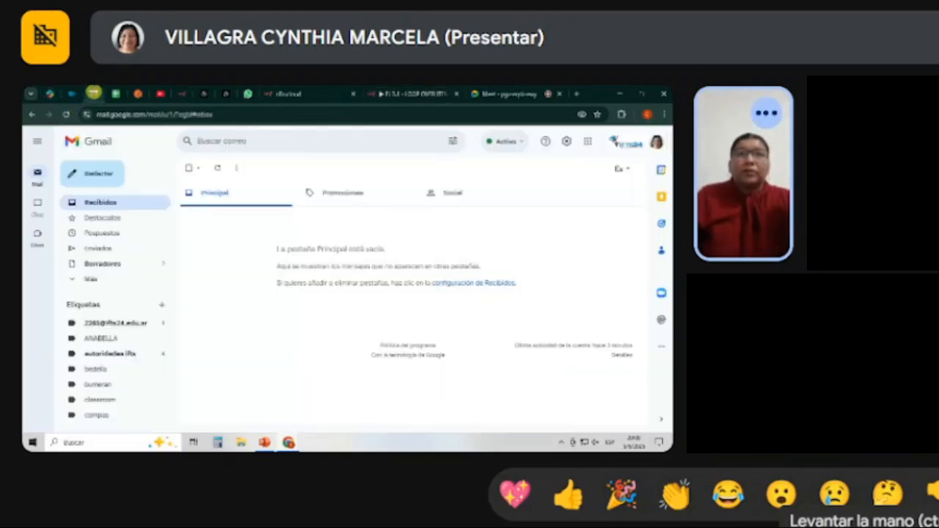
pyautogui.click(134, 202)
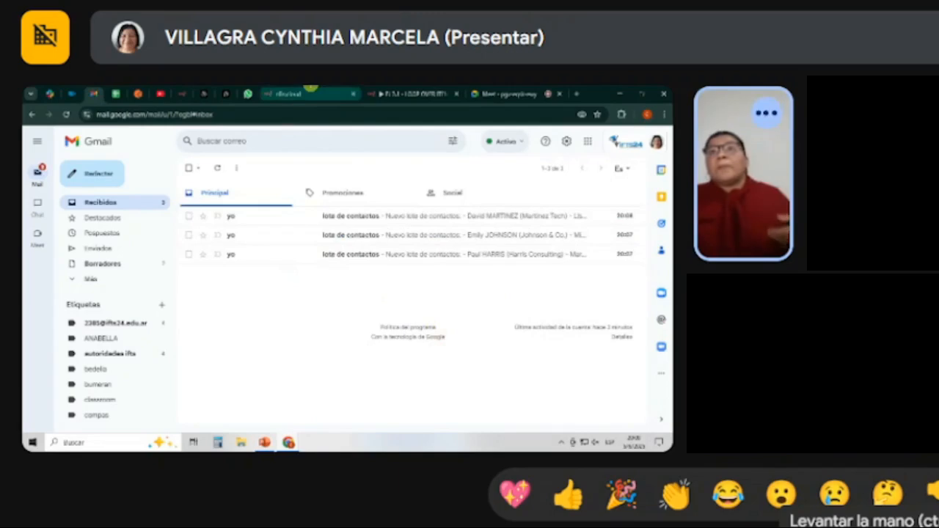
# Switch back to n8n, go to the Personal project's workflow list and open the EJ 3.2 - SUMMARIZE / MERGE workflow.
pyautogui.click(391, 93)
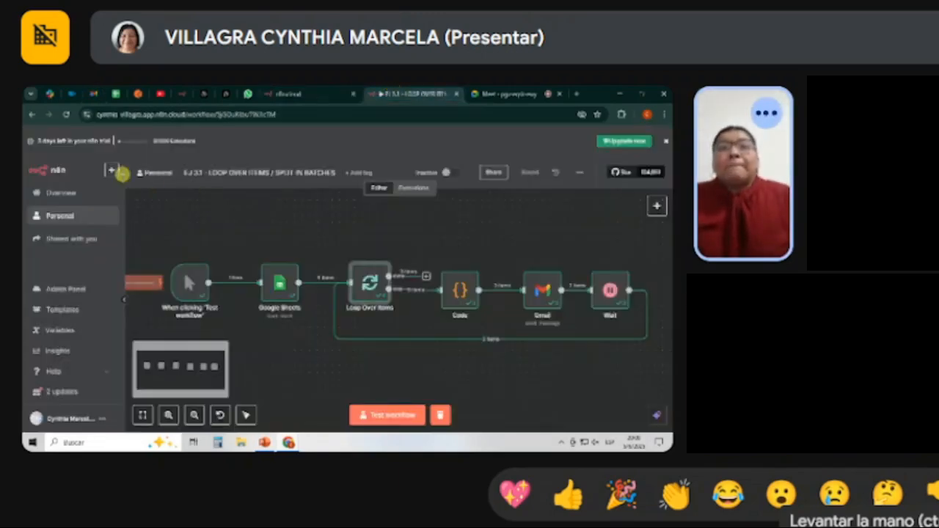
pyautogui.click(156, 173)
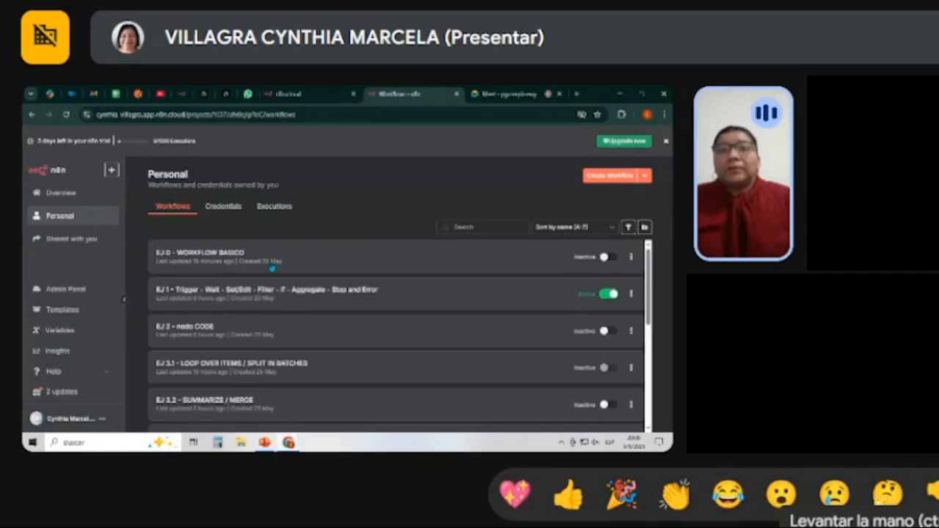
pyautogui.scroll(-1, 269, 273)
pyautogui.scroll(-1, 255, 330)
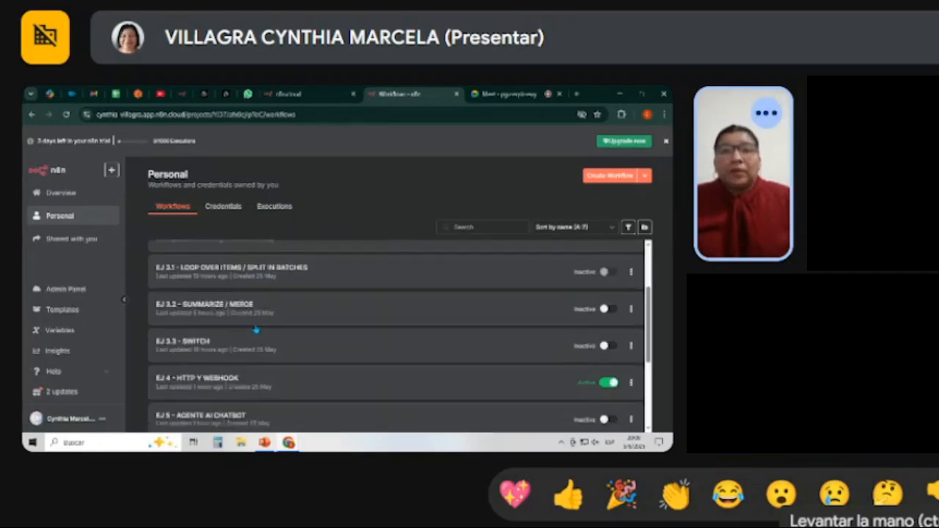
pyautogui.click(270, 305)
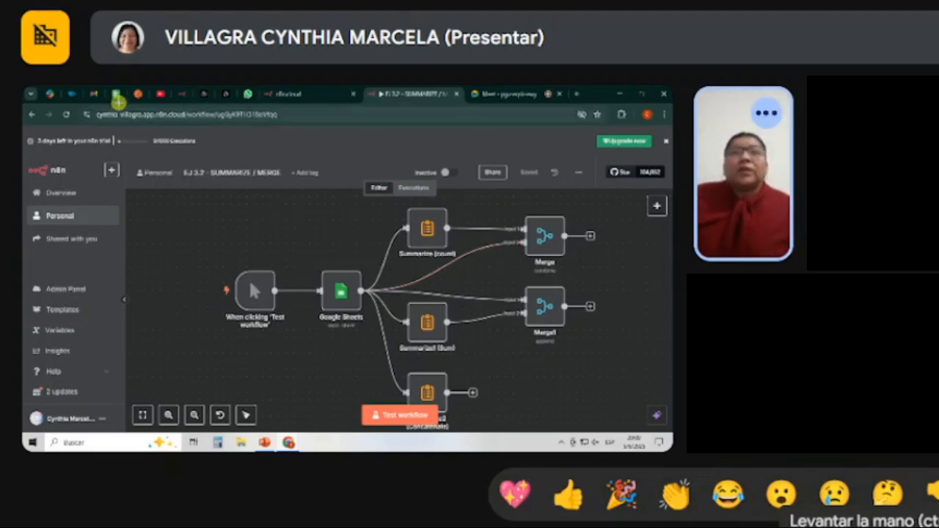
# In Hoja 2 of the n8n_ejemplo spreadsheet, move the upper table's nueva_columna cells I2:I6 to K2:K6.
pyautogui.click(115, 94)
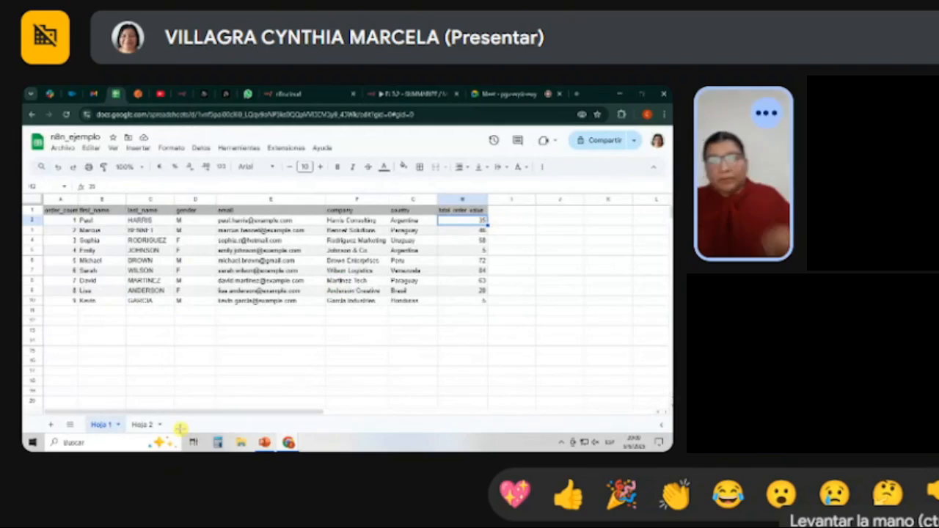
pyautogui.click(142, 425)
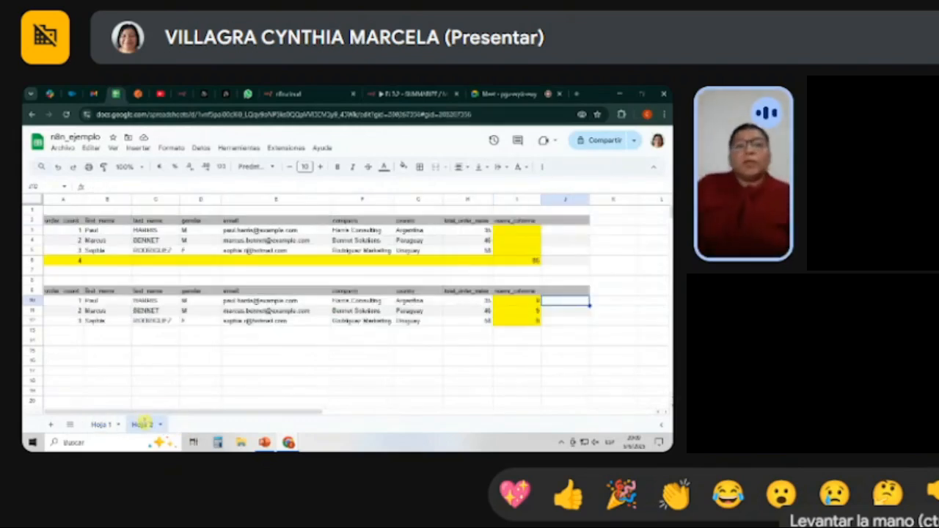
pyautogui.click(517, 220)
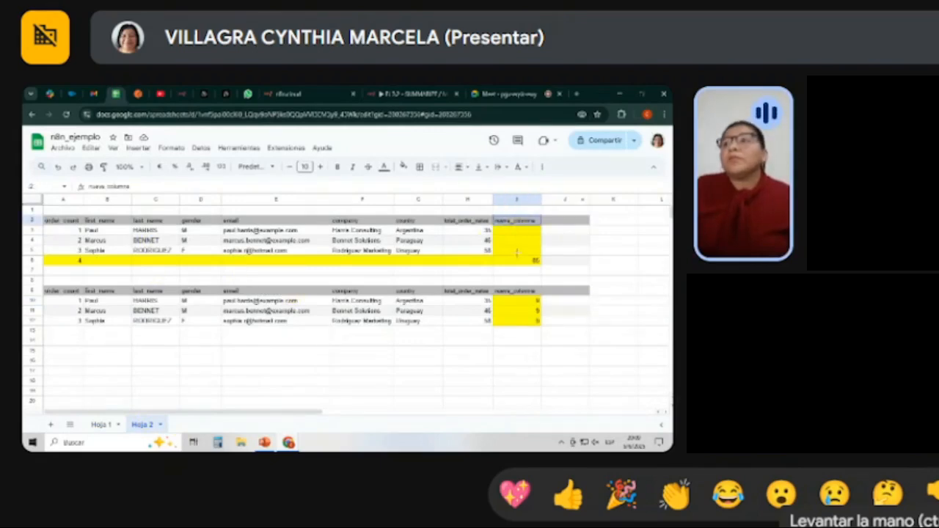
pyautogui.moveTo(517, 252); pyautogui.dragTo(519, 262)
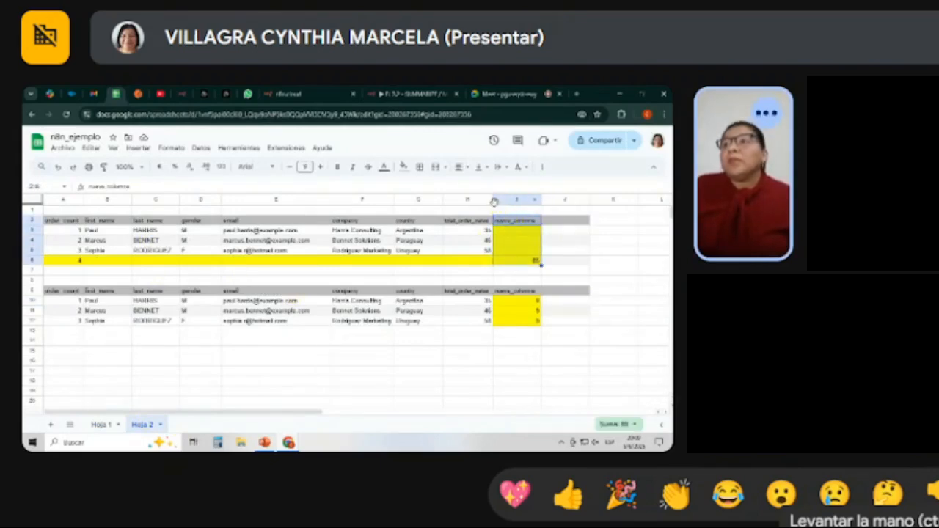
pyautogui.moveTo(510, 220); pyautogui.dragTo(590, 260)
pyautogui.hotkey('ctrl', 'c')
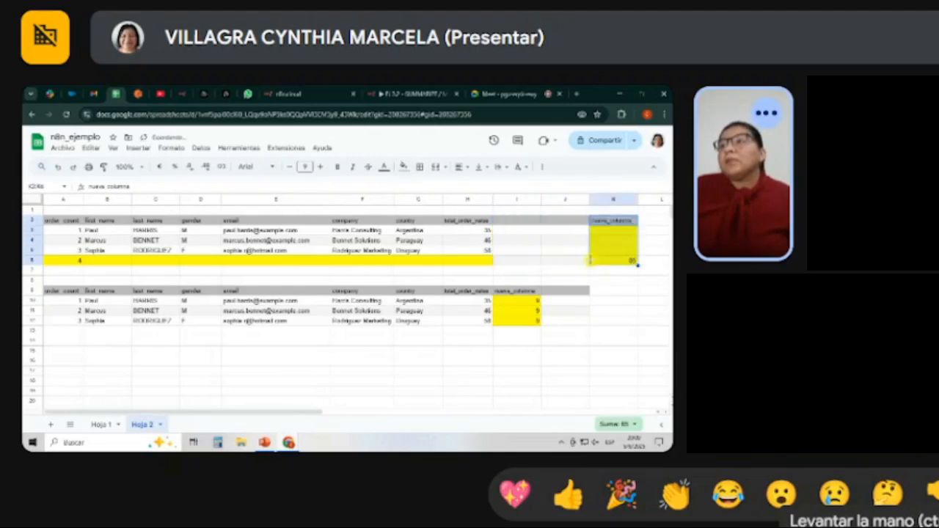
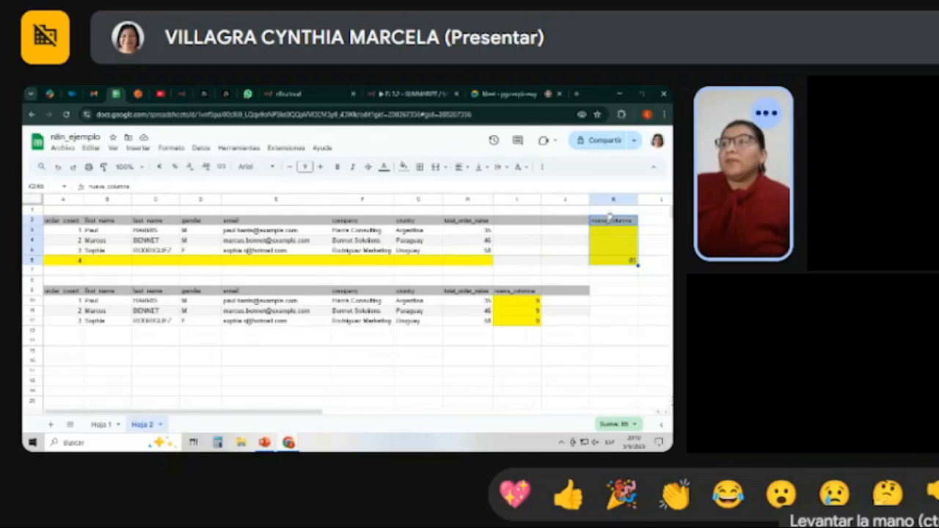
# Move the upper table's nueva_columna cells K2:K6 to I2:I6 and review the table A2:I6 with its total in I6.
pyautogui.moveTo(610, 216); pyautogui.dragTo(517, 221)
pyautogui.moveTo(537, 272); pyautogui.dragTo(539, 272)
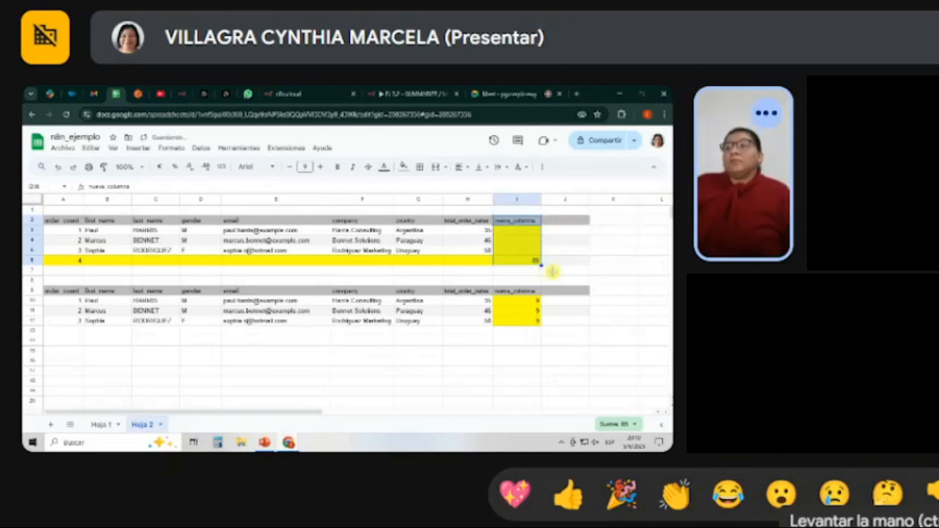
pyautogui.click(558, 271)
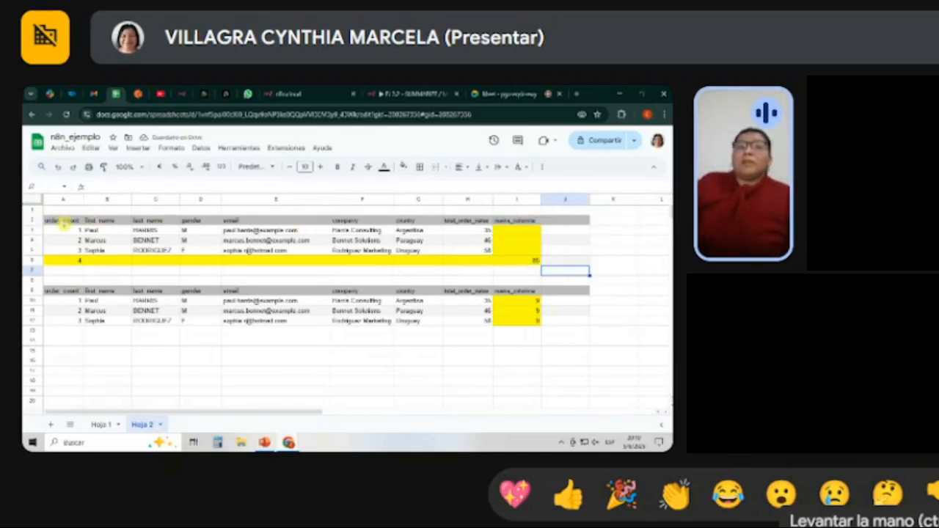
pyautogui.moveTo(64, 220); pyautogui.dragTo(496, 273)
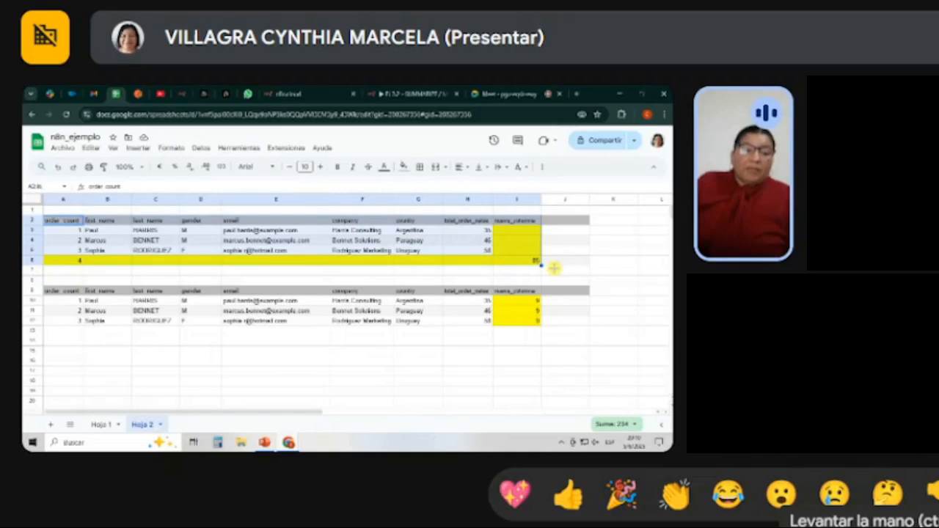
pyautogui.click(550, 262)
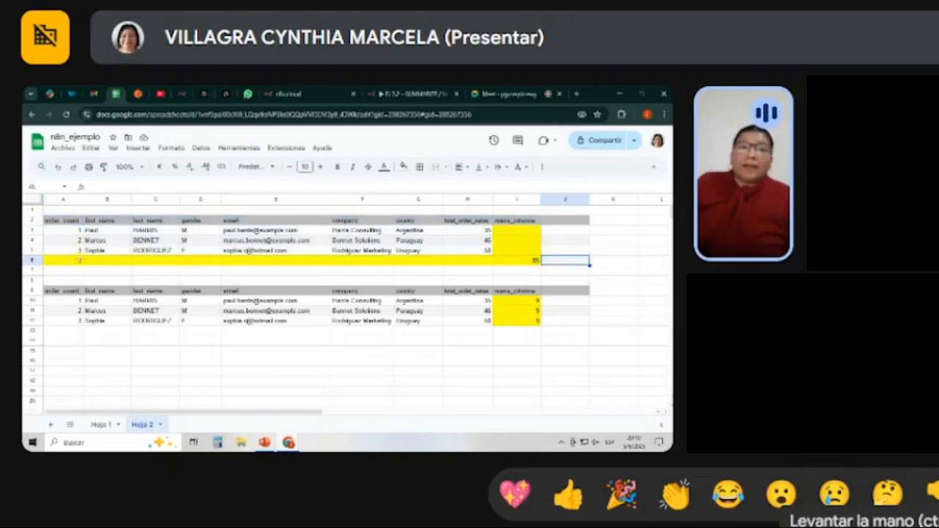
pyautogui.click(514, 258)
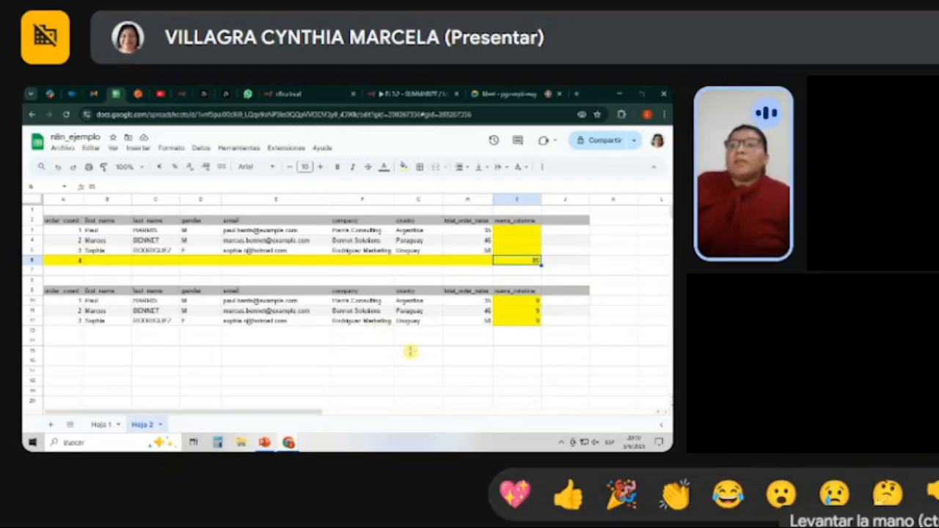
# Move the lower table's nueva_columna cells I9:I12 to J9:J12 and clear the values in J11:J12.
pyautogui.moveTo(514, 291); pyautogui.dragTo(560, 319)
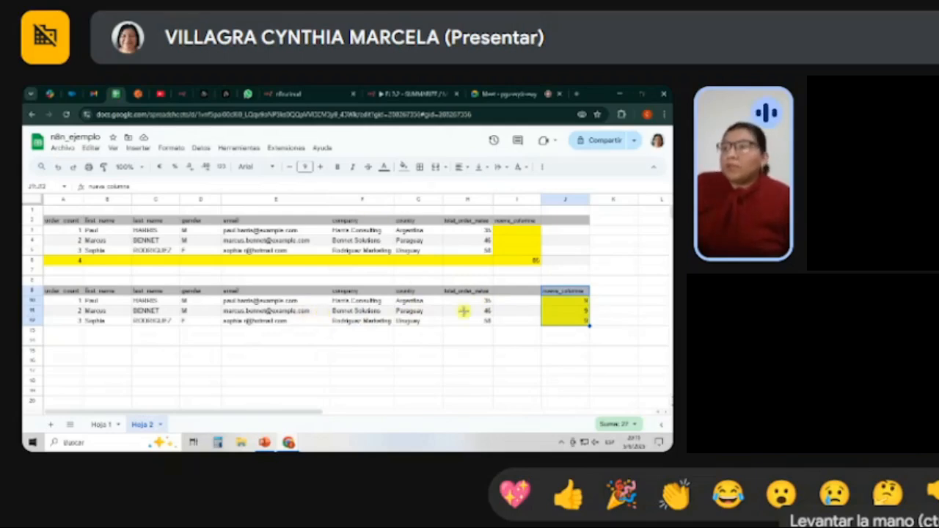
pyautogui.moveTo(560, 310); pyautogui.dragTo(559, 321)
pyautogui.click(556, 339)
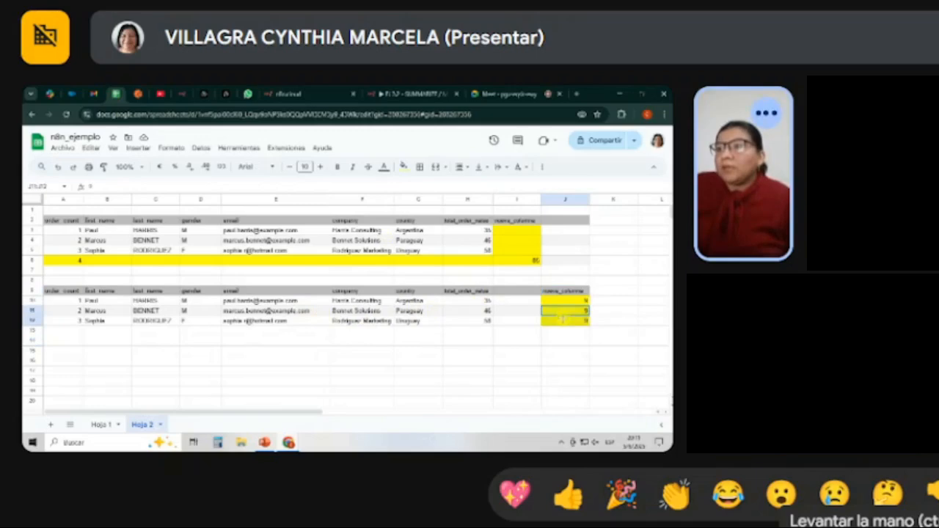
pyautogui.press('Delete')
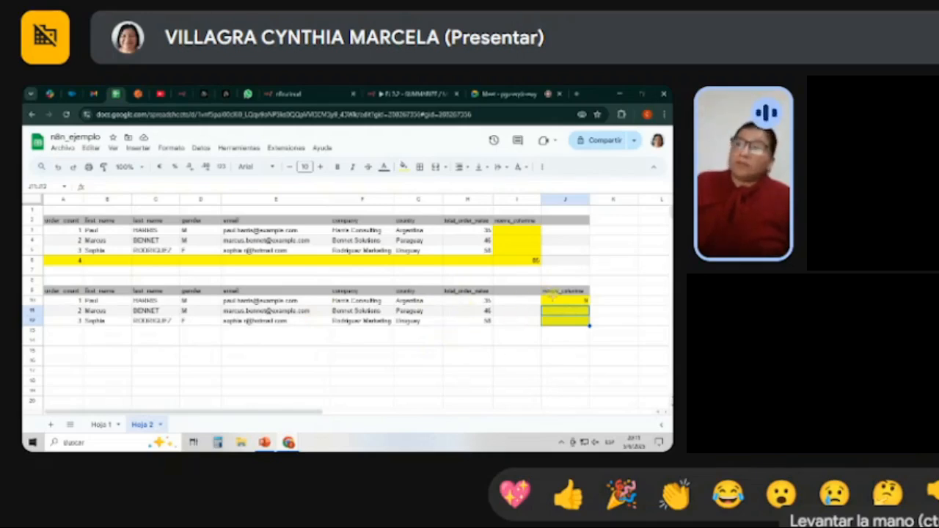
# Move the lower table's nueva_columna cells back to I9:I12 and enter 9 in both I11 and I12.
pyautogui.moveTo(551, 291); pyautogui.dragTo(519, 322)
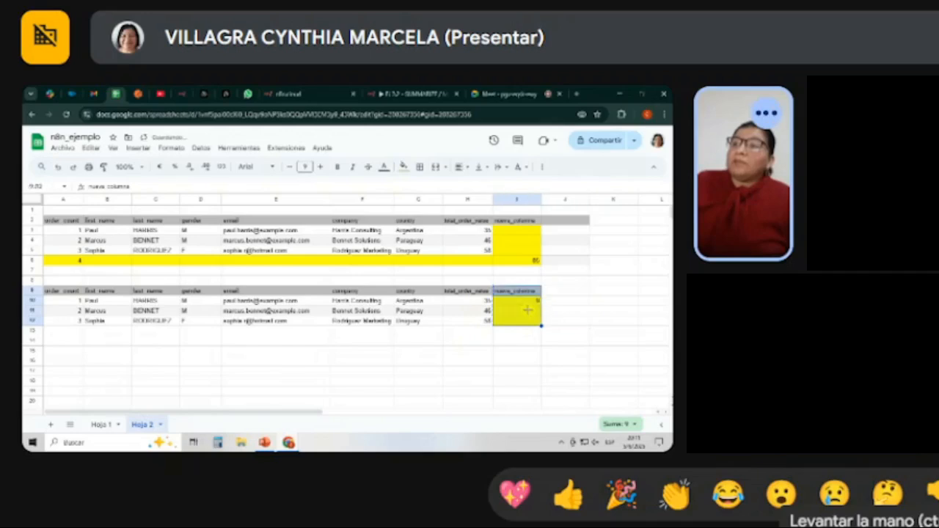
pyautogui.click(527, 310)
pyautogui.write('9')
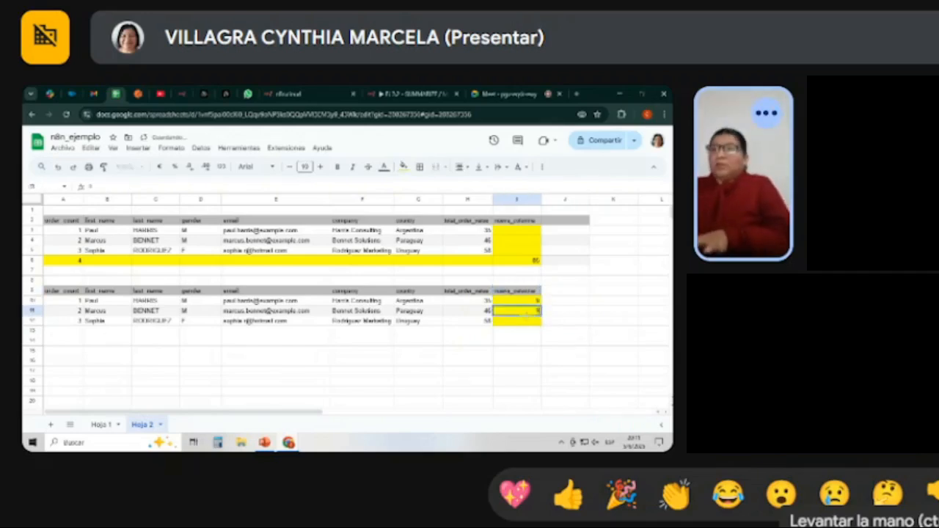
pyautogui.click(523, 321)
pyautogui.write('9')
pyautogui.click(540, 339)
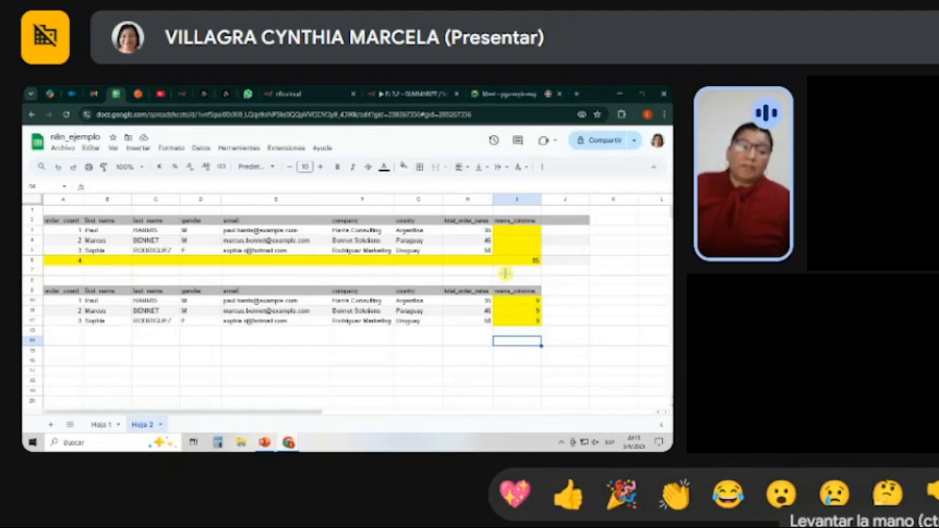
# Switch to the n8n EJ 3.2 workflow and review the parameters of its Count, Sum and Concatenate Summarize nodes.
pyautogui.click(518, 94)
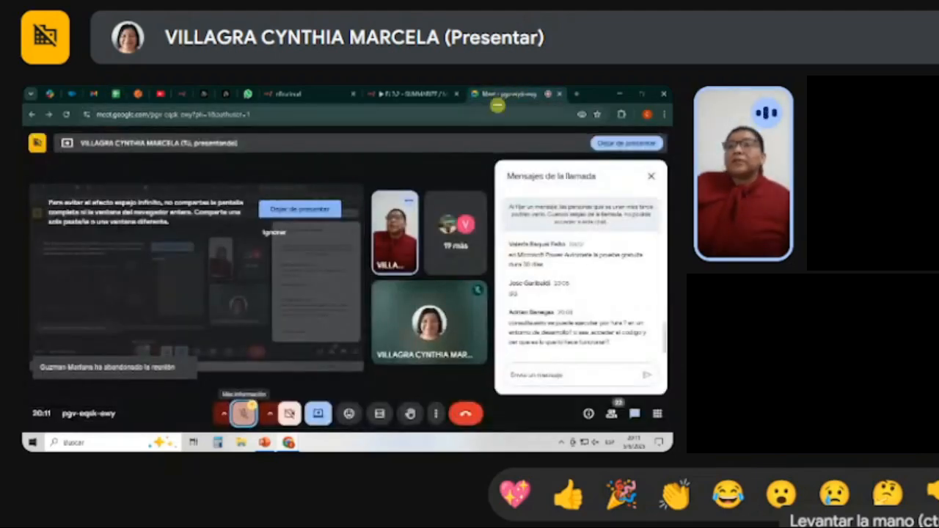
pyautogui.click(428, 93)
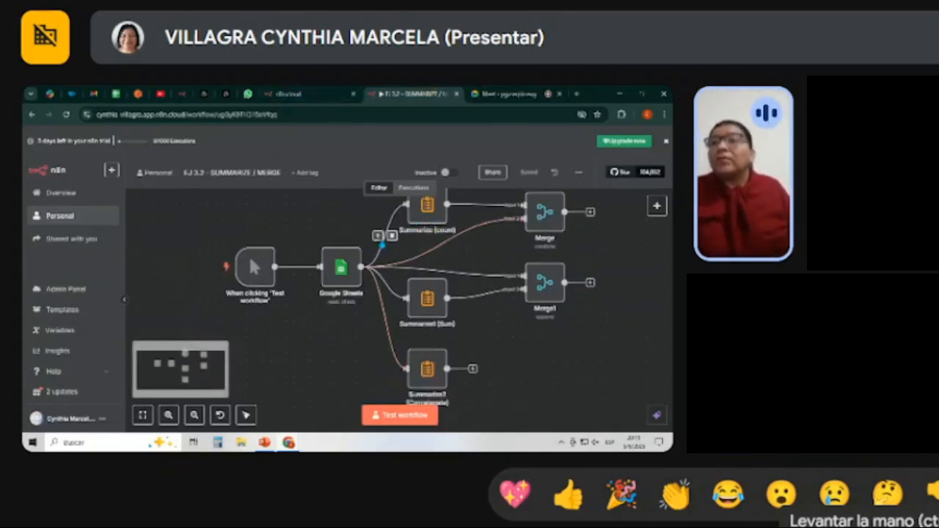
pyautogui.doubleClick(427, 233)
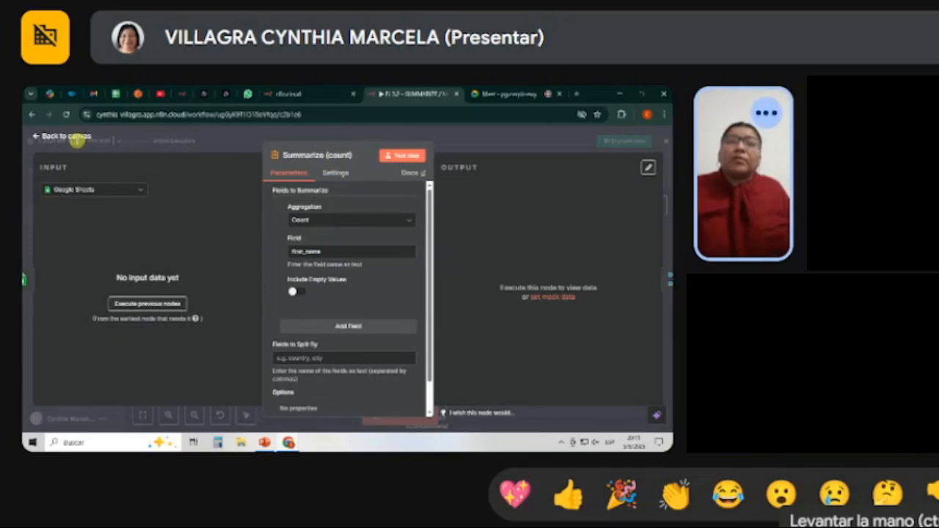
pyautogui.click(69, 137)
pyautogui.doubleClick(427, 321)
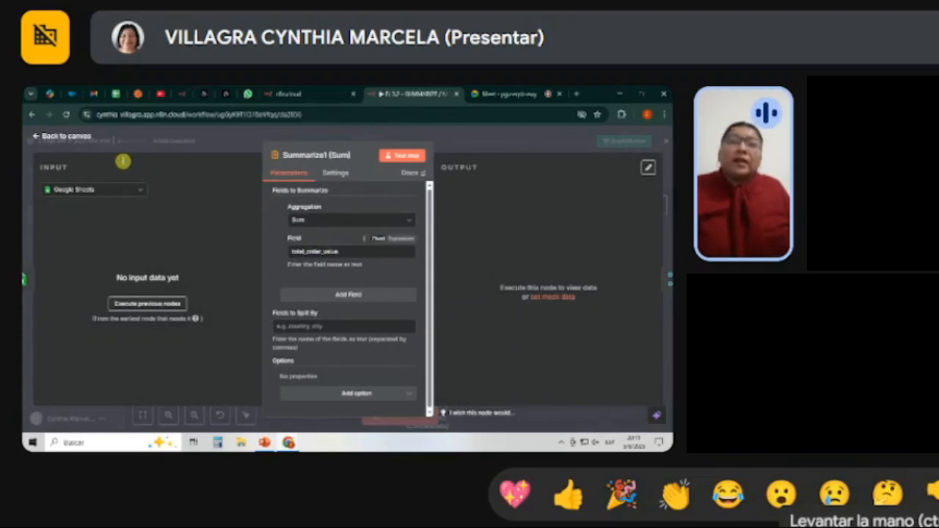
pyautogui.click(66, 136)
pyautogui.scroll(-1, 466, 273)
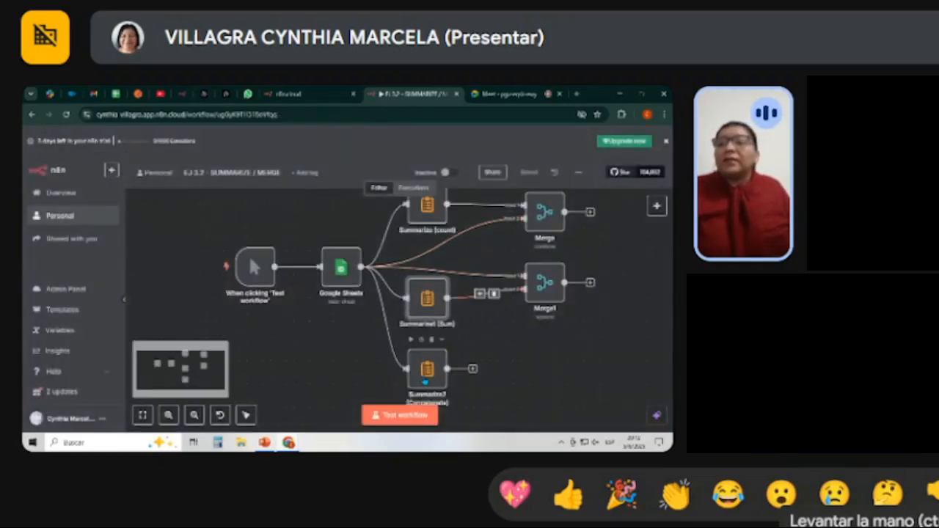
pyautogui.doubleClick(429, 374)
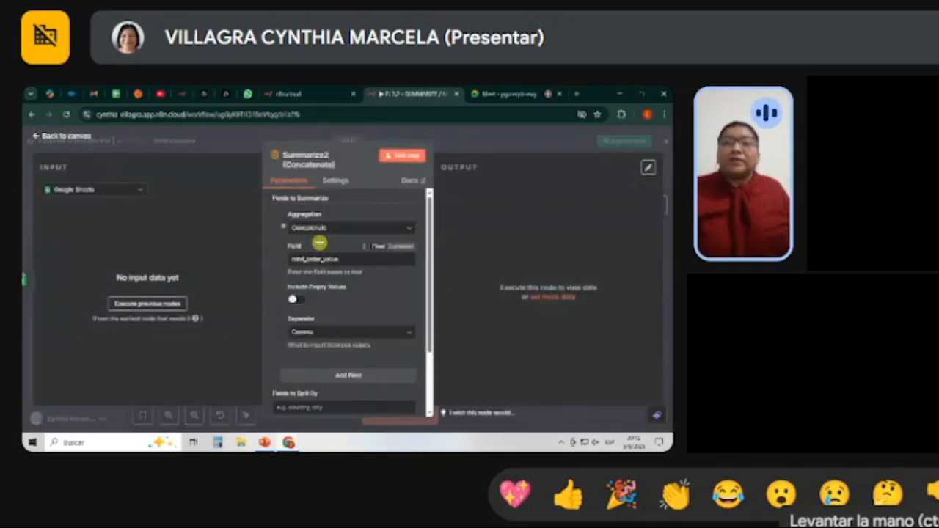
pyautogui.scroll(-1, 389, 264)
pyautogui.scroll(1, 337, 275)
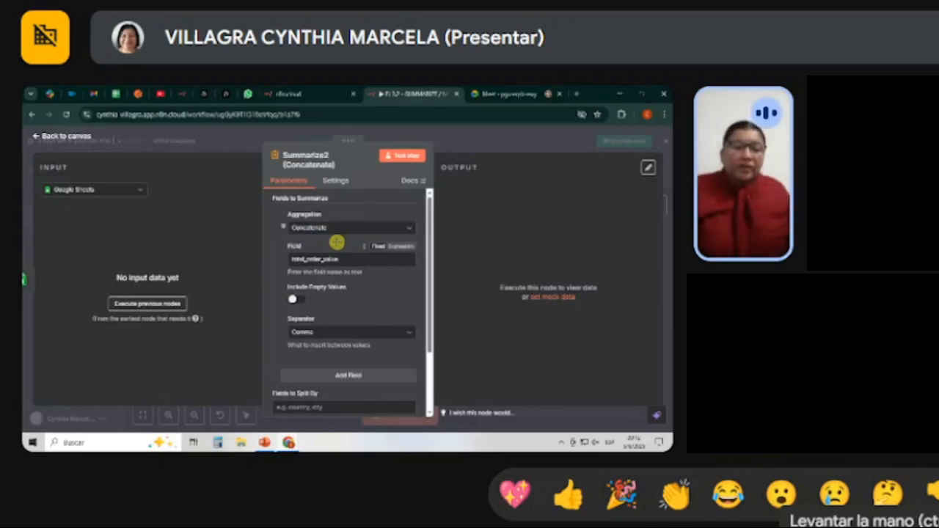
pyautogui.click(66, 137)
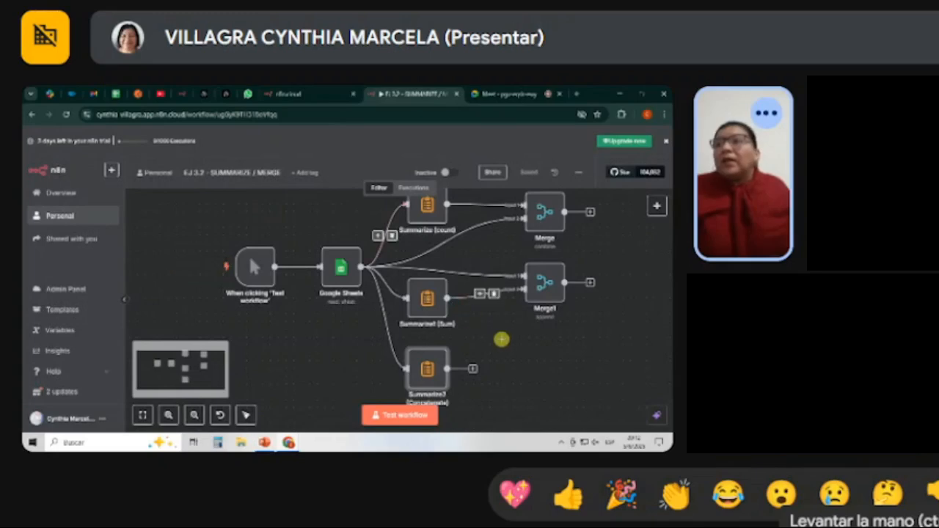
# Review the Merge node's mode and Combine By settings, then return to the canvas.
pyautogui.scroll(1, 513, 345)
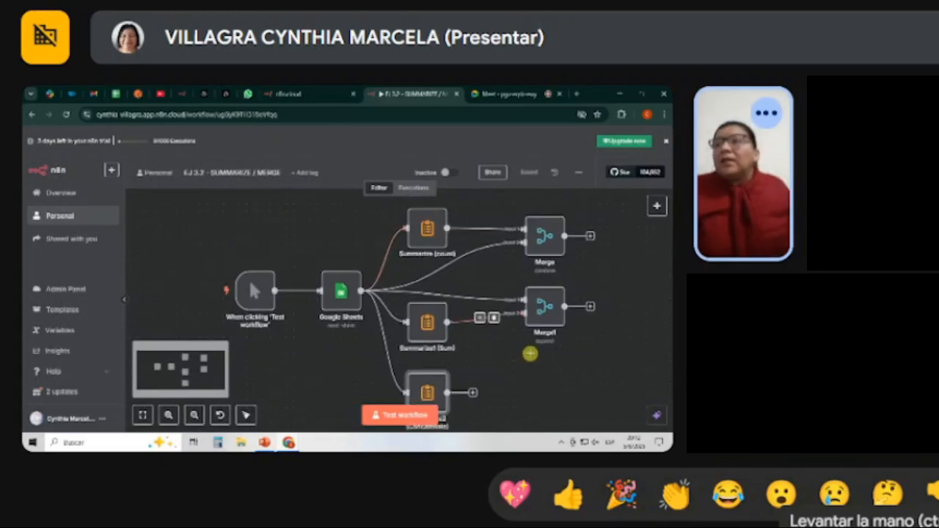
pyautogui.doubleClick(558, 253)
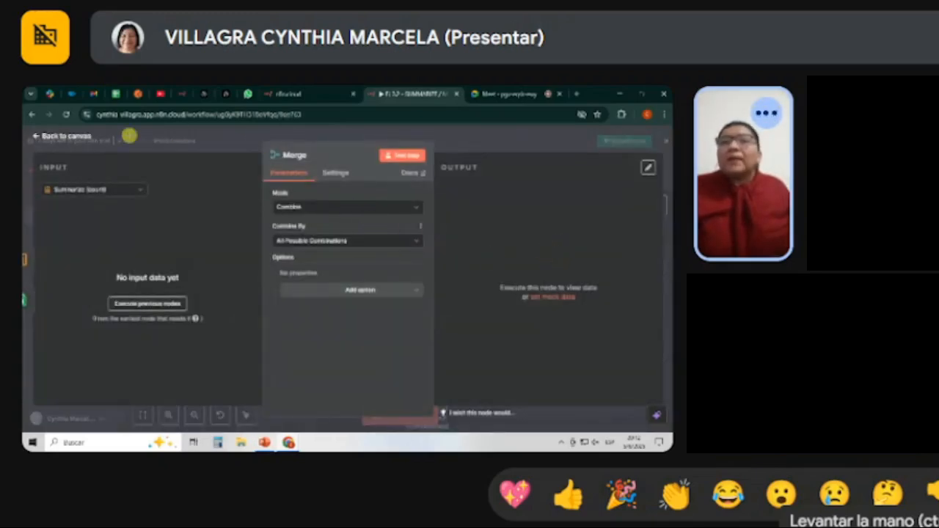
pyautogui.click(73, 138)
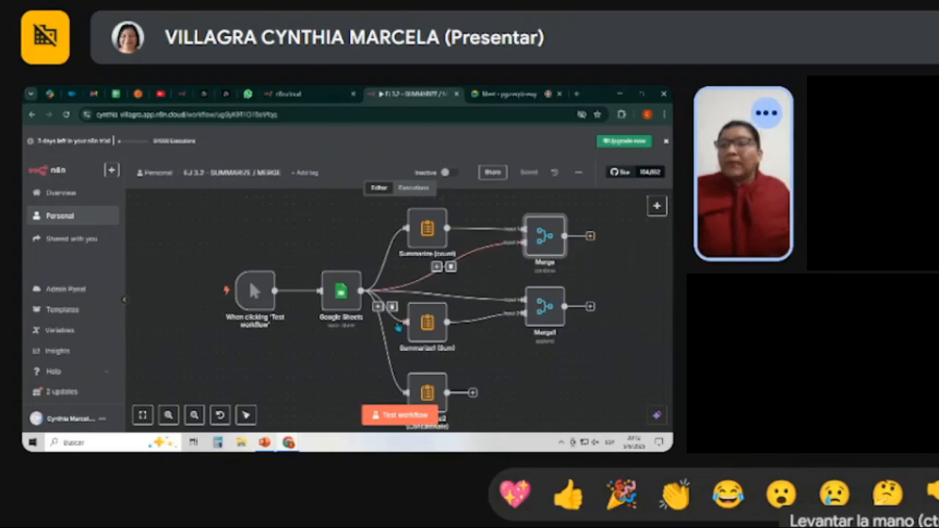
# Run a test of the EJ 3.2 workflow and inspect the Summarize (count) and Merge results, showing the input data as JSON.
pyautogui.click(396, 413)
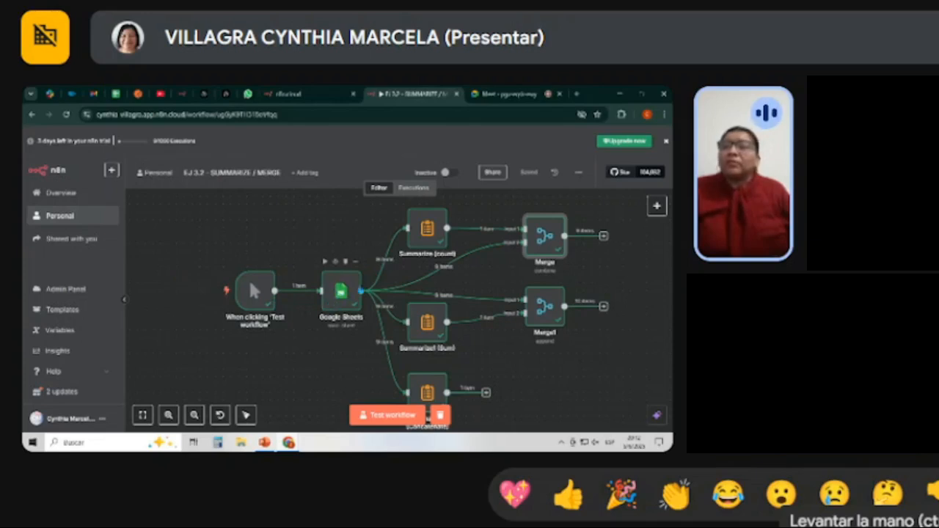
pyautogui.click(427, 231)
pyautogui.doubleClick(427, 233)
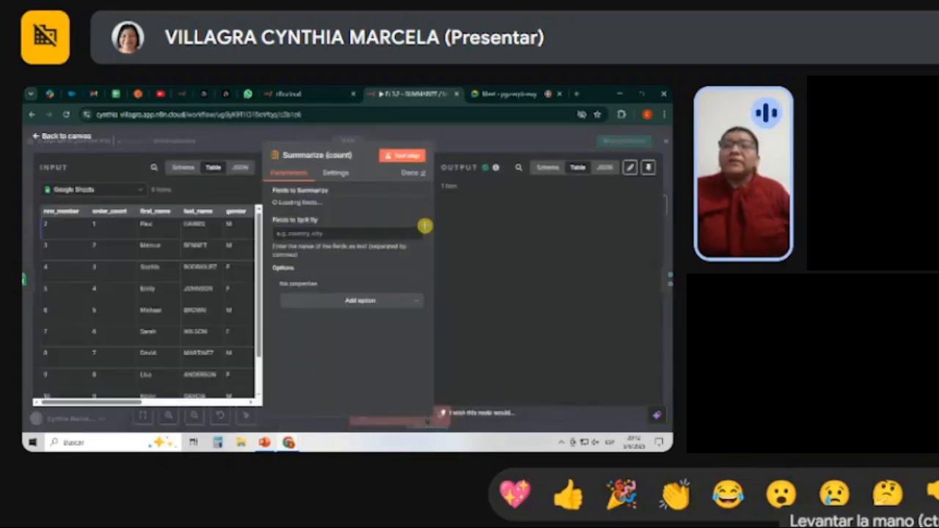
pyautogui.click(239, 168)
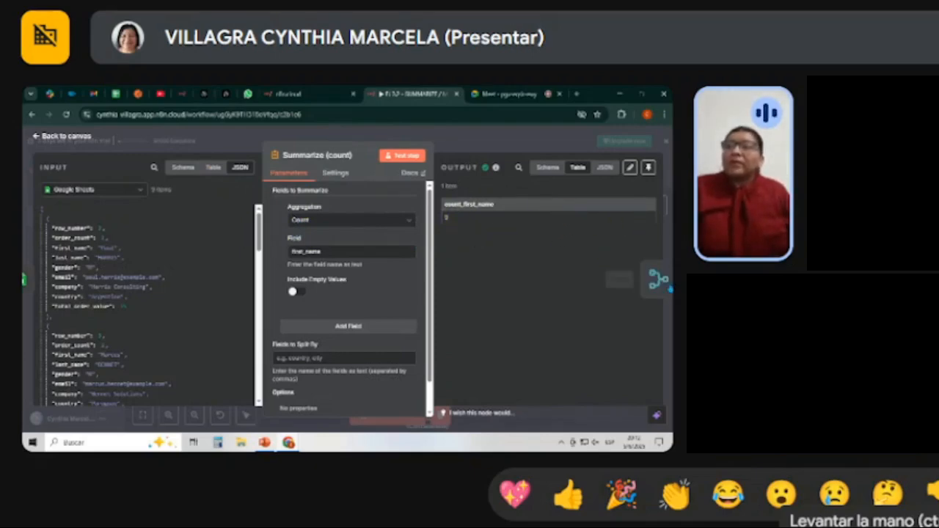
pyautogui.click(666, 279)
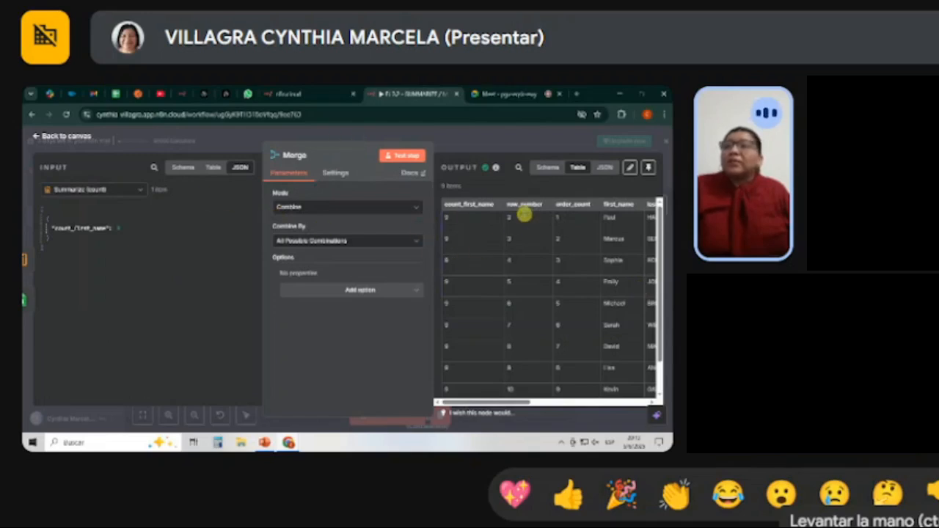
pyautogui.click(47, 136)
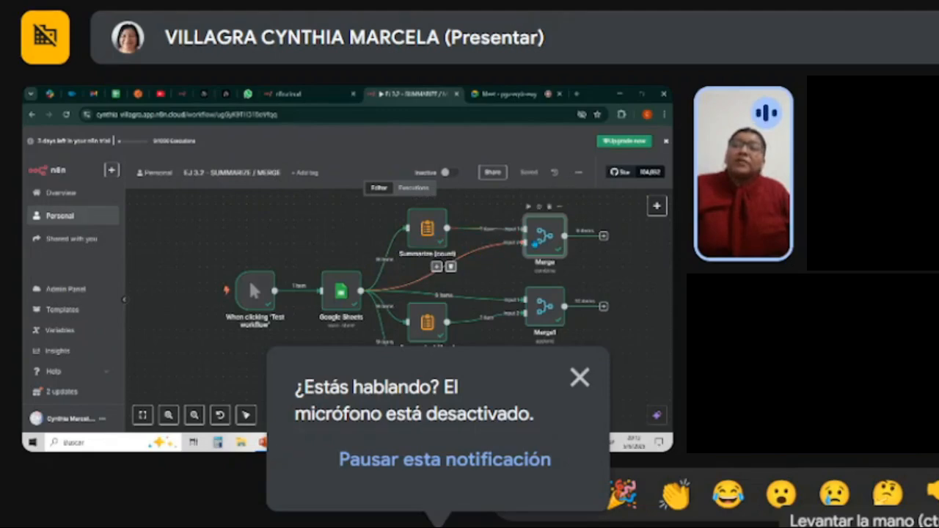
# Reopen the Merge node and examine the count_first_name column across its output rows.
pyautogui.doubleClick(534, 238)
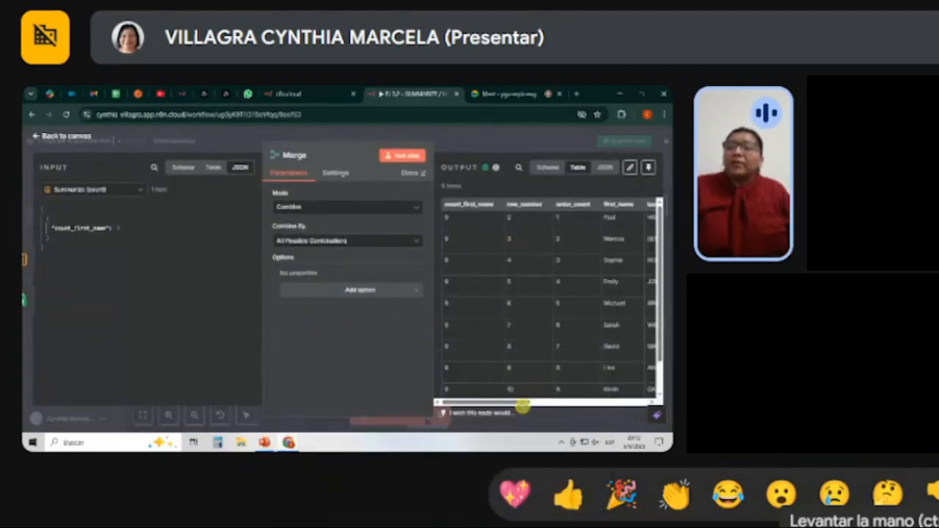
pyautogui.moveTo(524, 401)
pyautogui.mouseDown()
pyautogui.moveTo(633, 393)
pyautogui.moveTo(515, 402)
pyautogui.mouseUp()
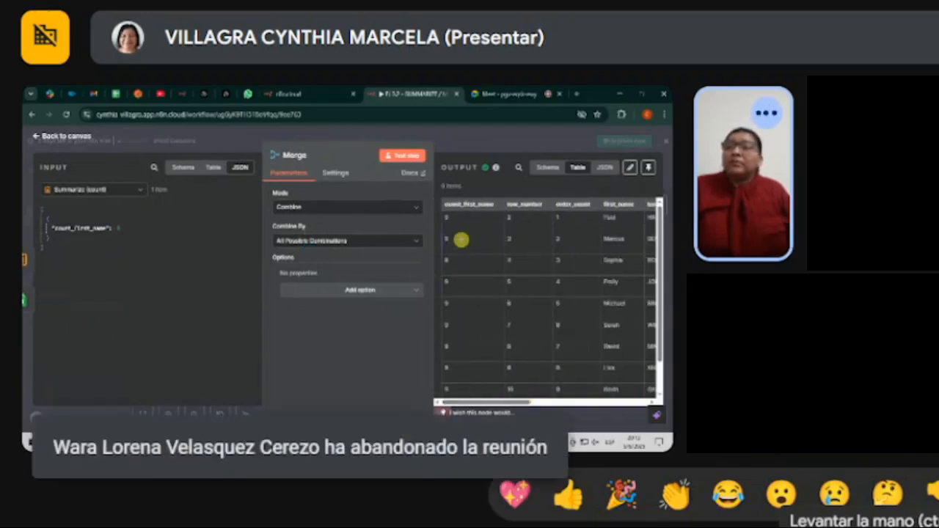
pyautogui.moveTo(465, 206); pyautogui.dragTo(449, 371)
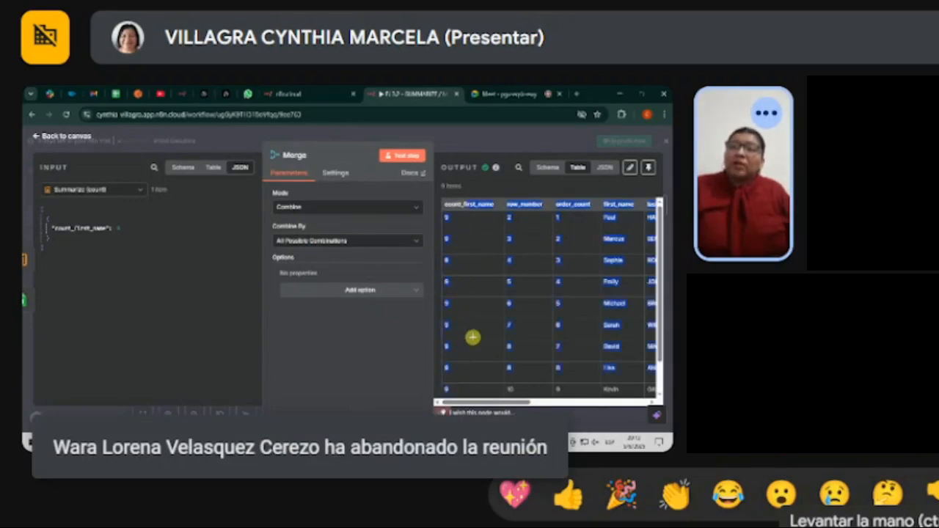
pyautogui.moveTo(469, 403); pyautogui.dragTo(468, 399)
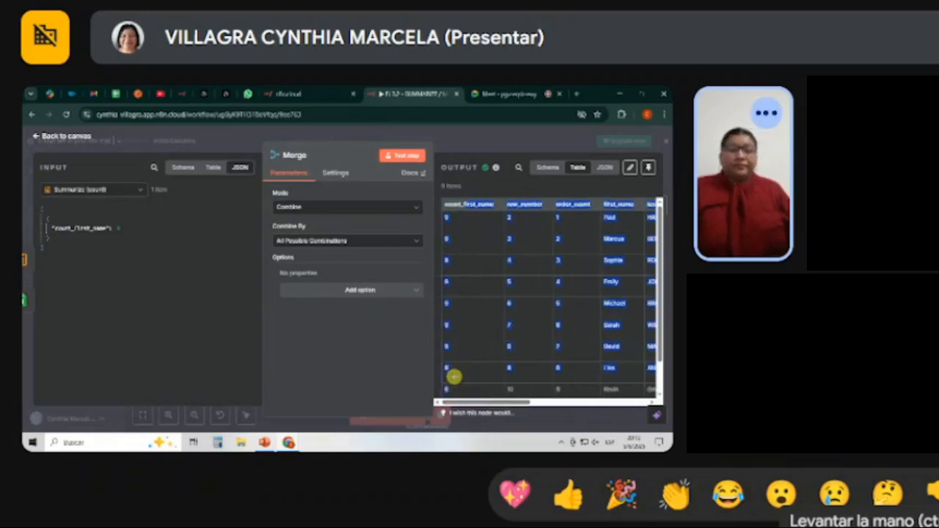
pyautogui.click(68, 139)
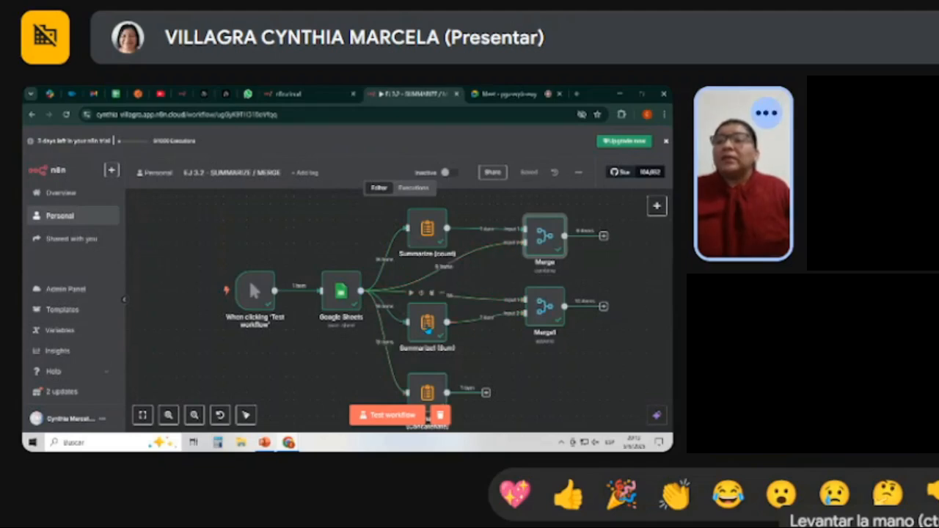
# Inspect the Summarize1 (Sum) node's output for total_order_value and return to the canvas.
pyautogui.doubleClick(428, 326)
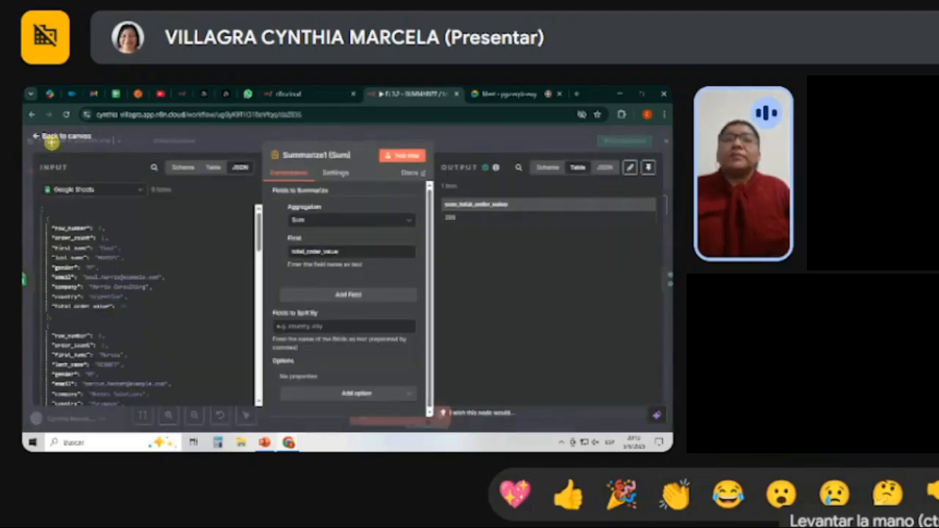
pyautogui.click(55, 143)
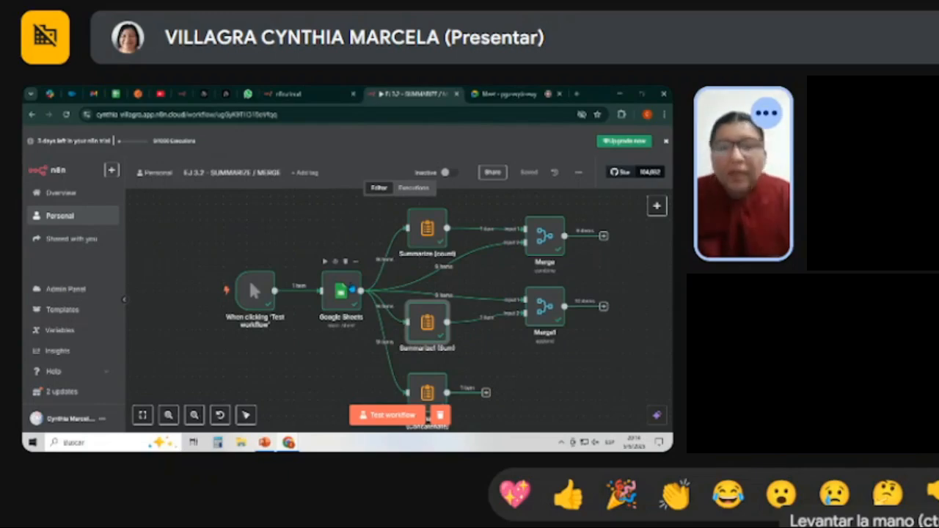
pyautogui.moveTo(288, 443)
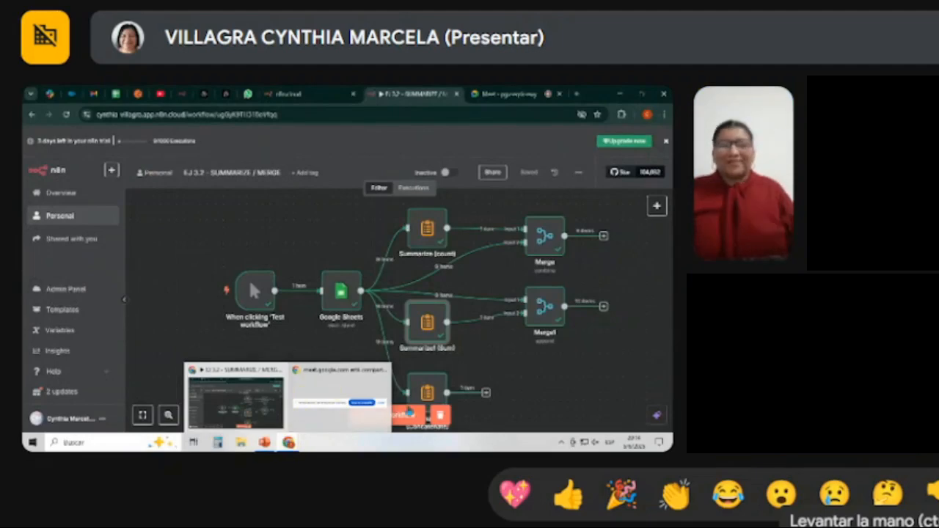
# Leave the EJ 3.2 workflow for the Personal workflow list and open the EJ 3.3 - SWITCH workflow.
pyautogui.scroll(3, 530, 371)
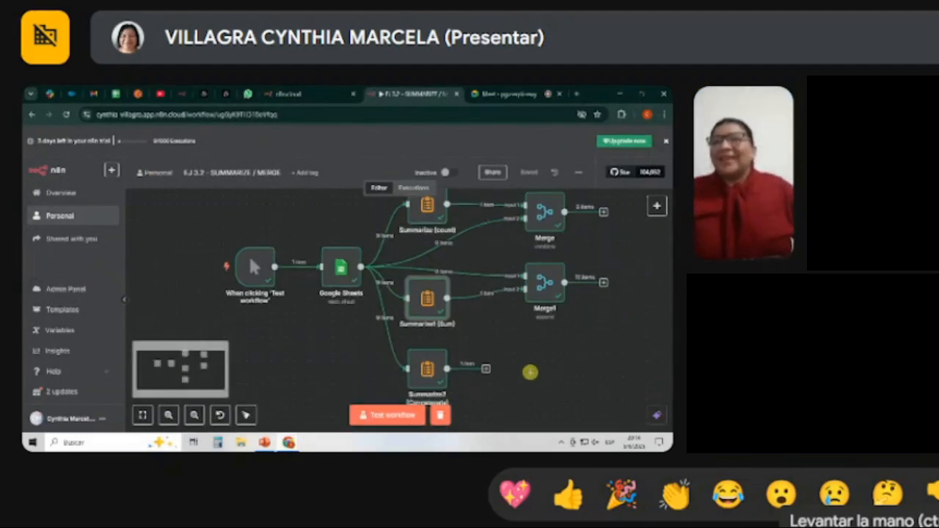
pyautogui.scroll(-5, 529, 371)
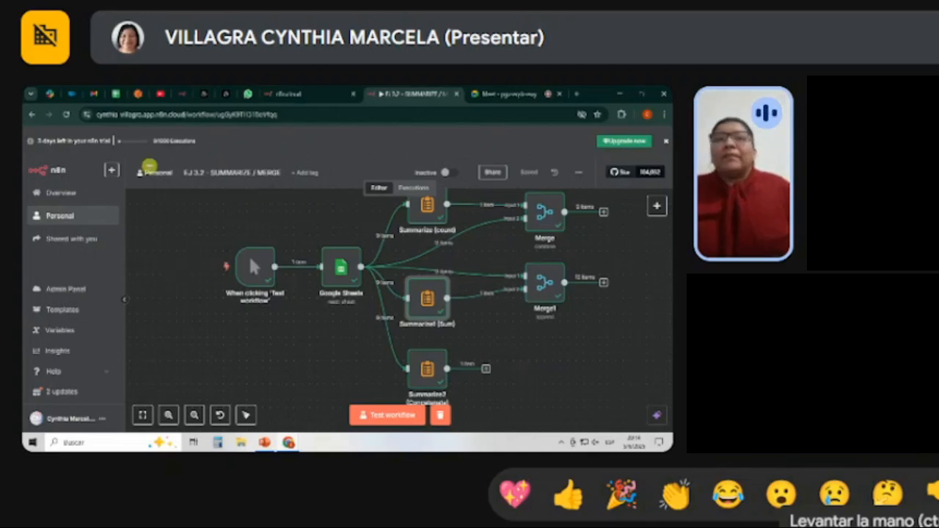
pyautogui.click(149, 171)
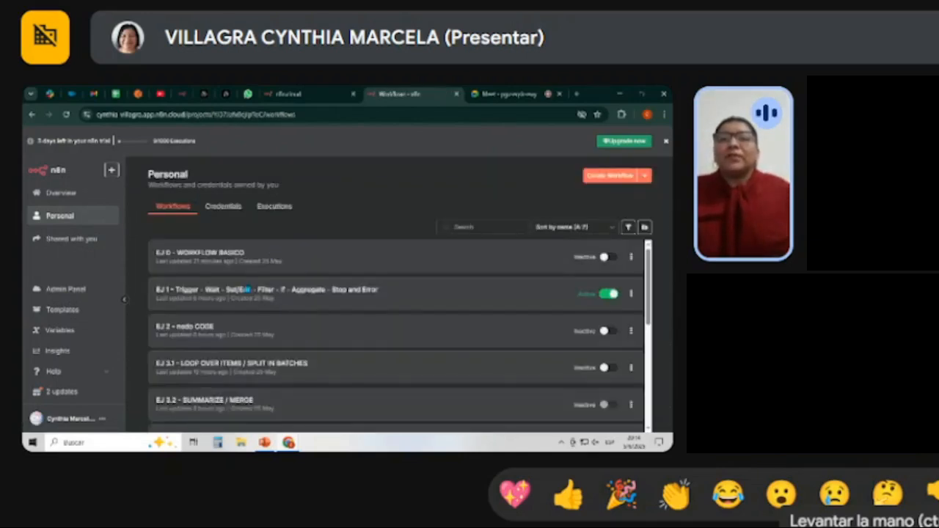
pyautogui.scroll(-1, 308, 289)
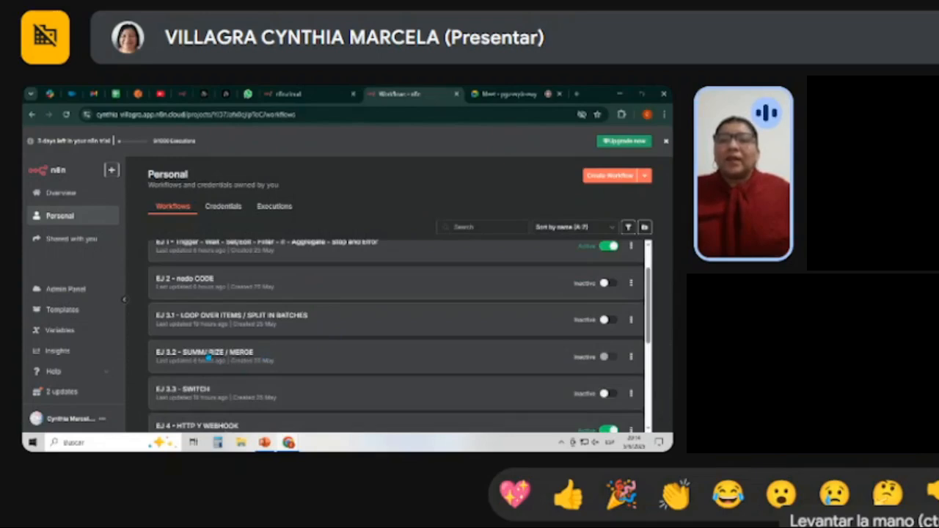
pyautogui.scroll(-1, 335, 373)
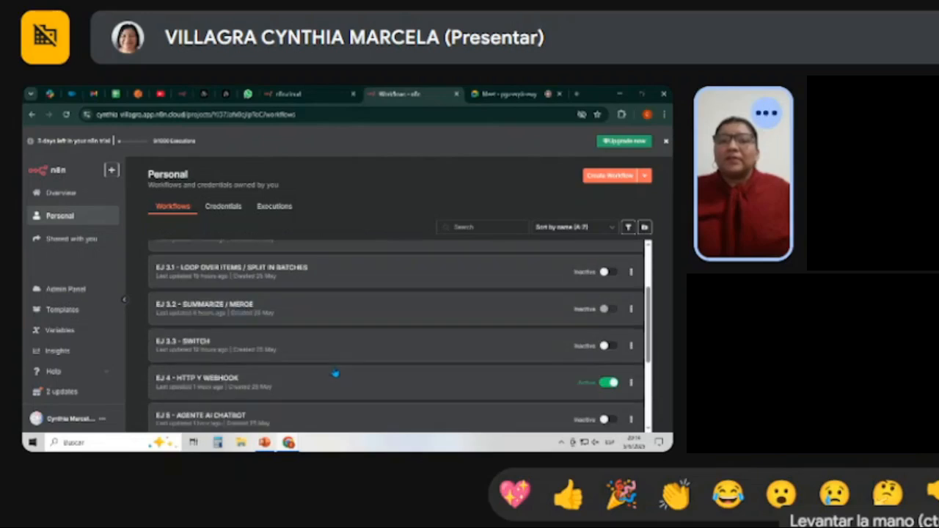
pyautogui.click(226, 345)
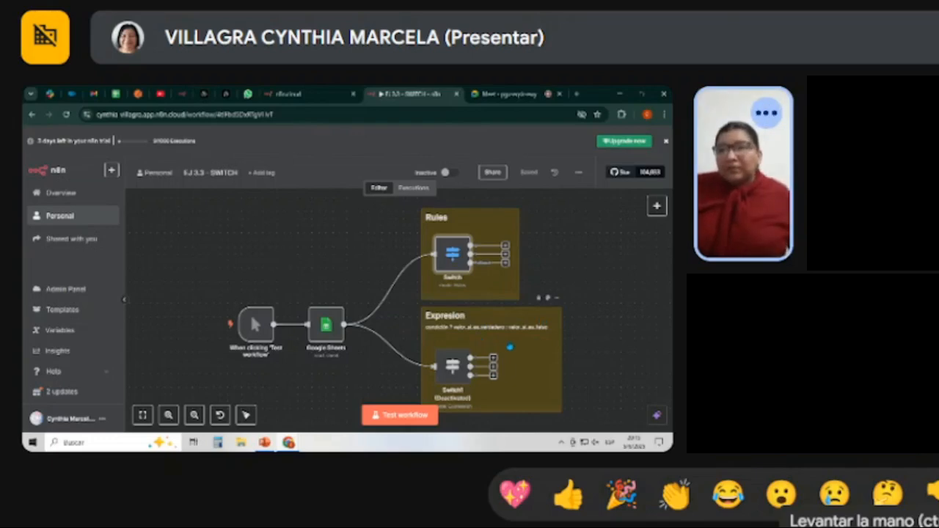
# Read the Expresion note's ternary syntax, then run a test of the EJ 3.3 workflow and view both Switch branches.
pyautogui.scroll(6, 511, 347)
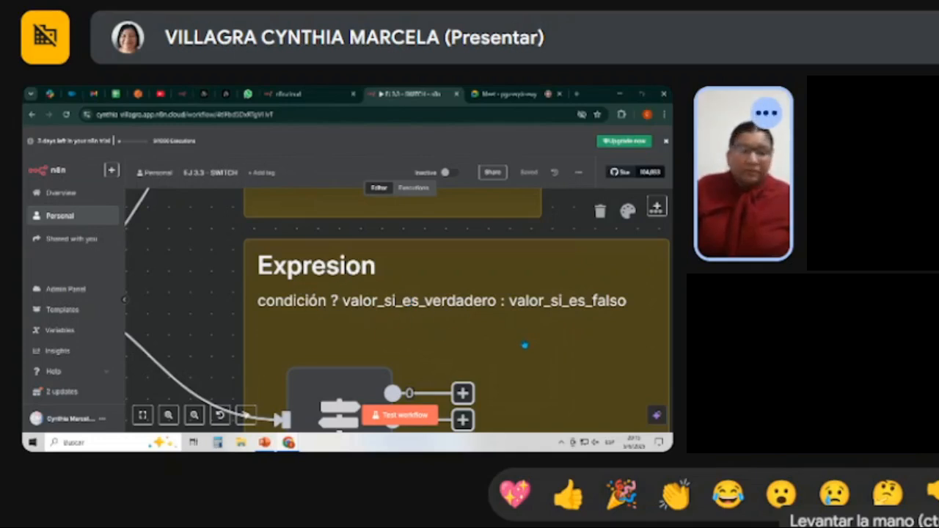
pyautogui.scroll(-9, 525, 345)
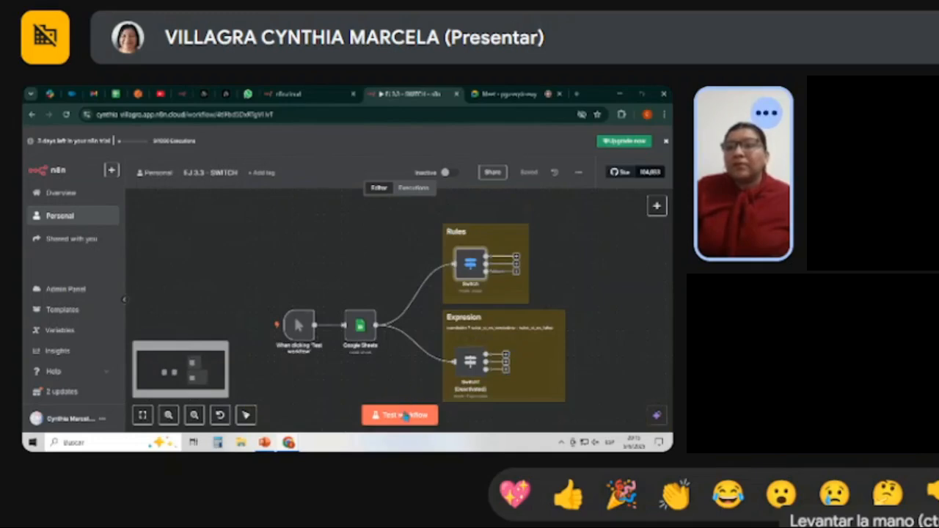
pyautogui.click(406, 416)
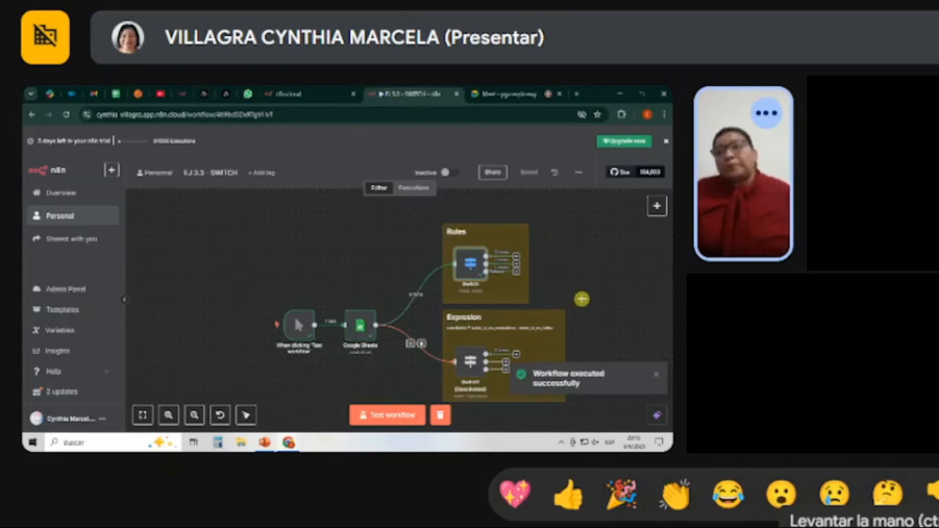
pyautogui.scroll(3, 578, 292)
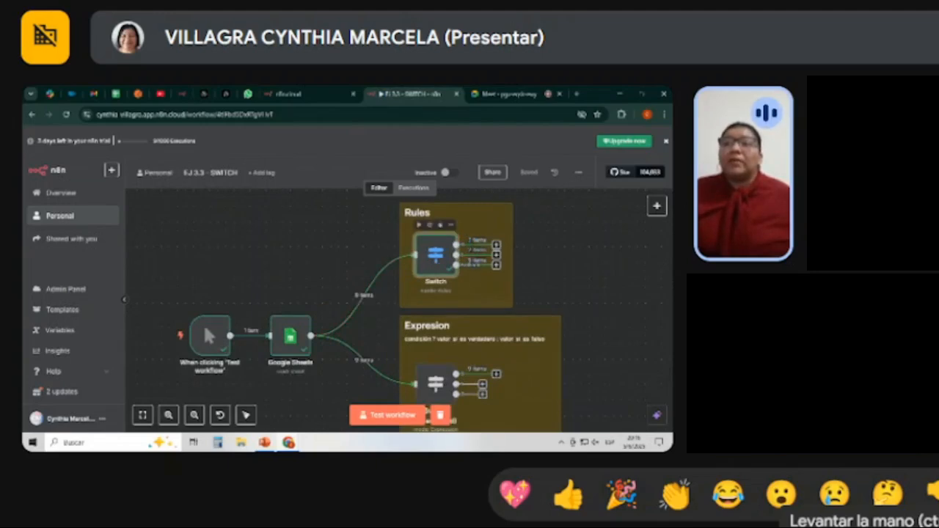
pyautogui.scroll(-2, 467, 349)
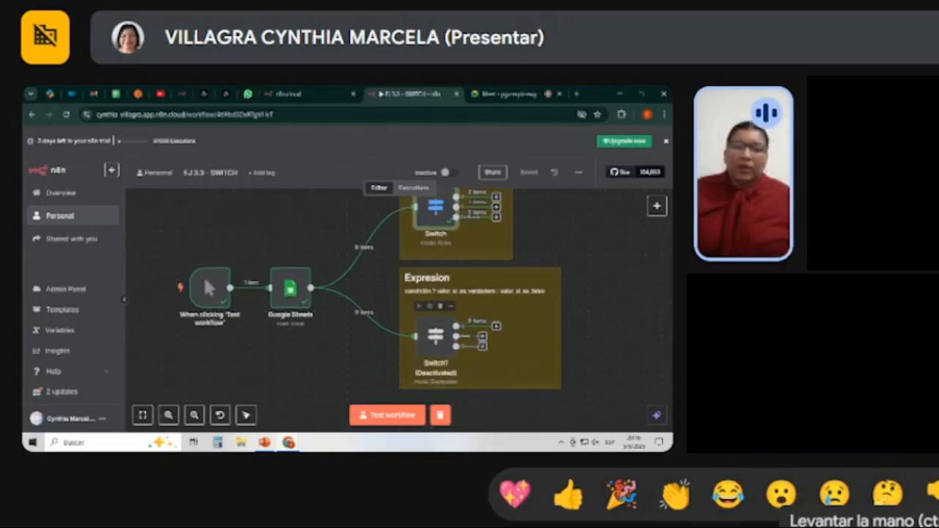
pyautogui.scroll(2, 435, 337)
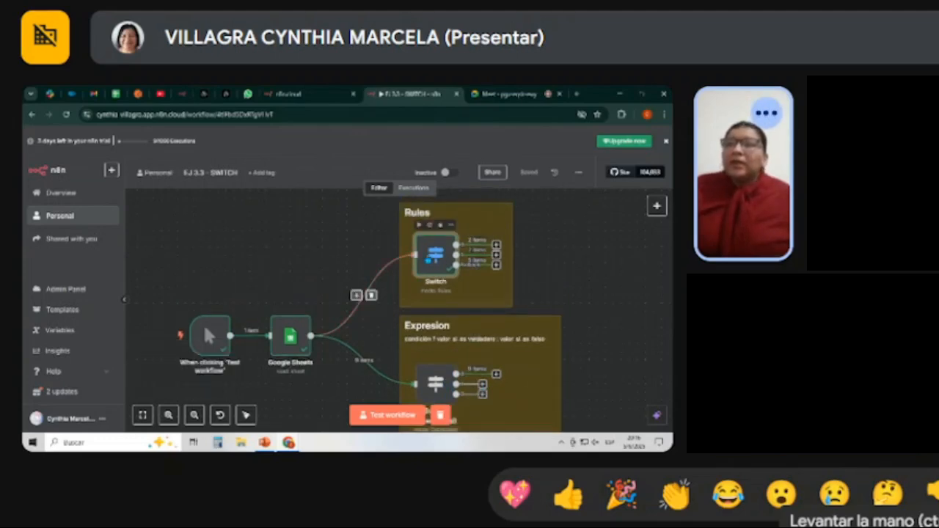
# Open the Switch node in the Rules group and review its country routing rules for Argentina and Paraguay.
pyautogui.doubleClick(439, 266)
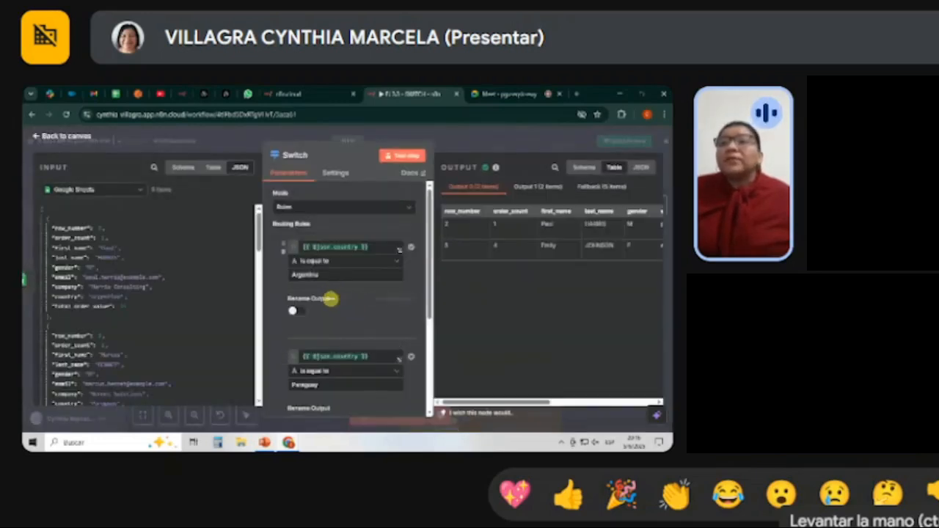
pyautogui.scroll(-3, 347, 320)
pyautogui.scroll(3, 348, 321)
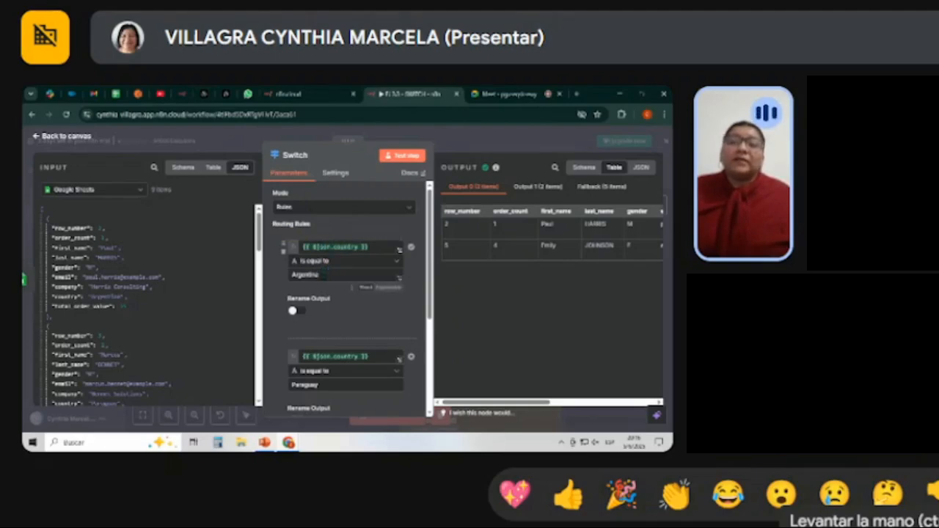
pyautogui.scroll(-2, 328, 306)
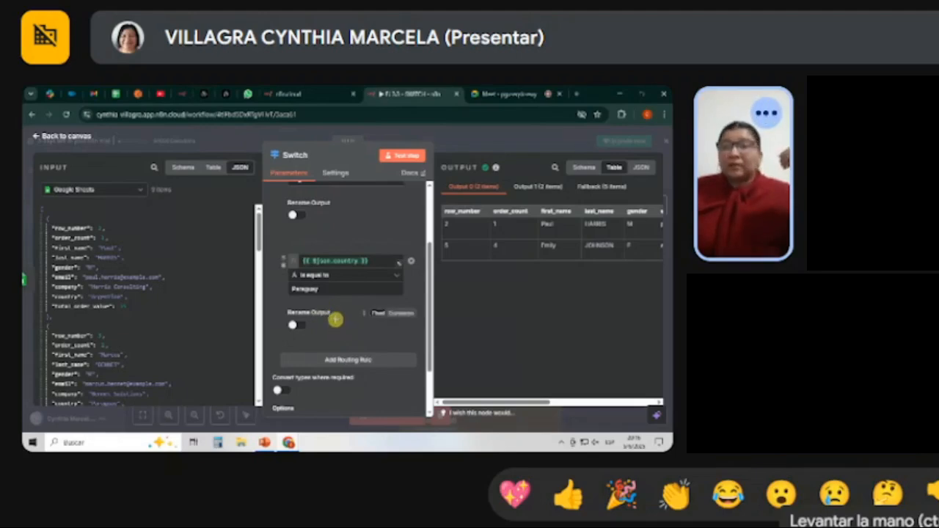
pyautogui.scroll(-1, 332, 320)
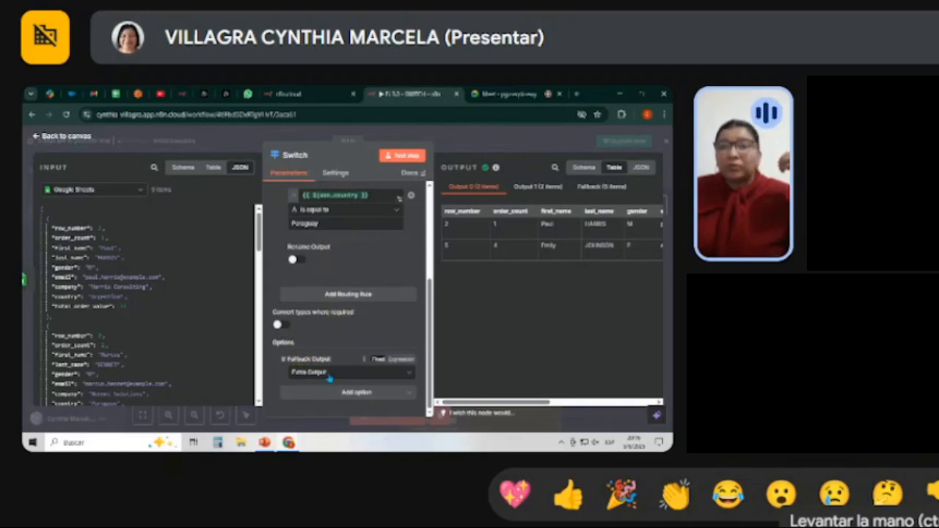
# Check the Switch node's Fallback Output choices, keep Extra Output, and return to the canvas.
pyautogui.click(329, 375)
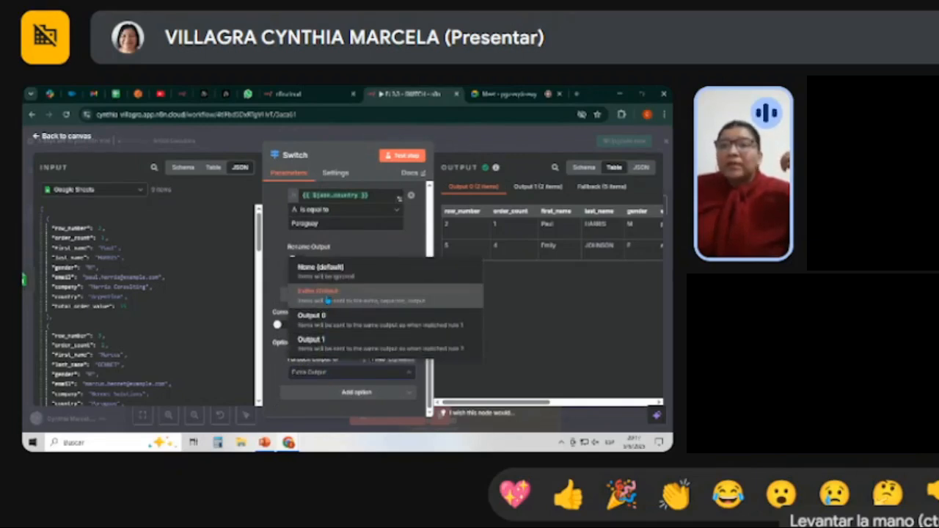
pyautogui.click(328, 298)
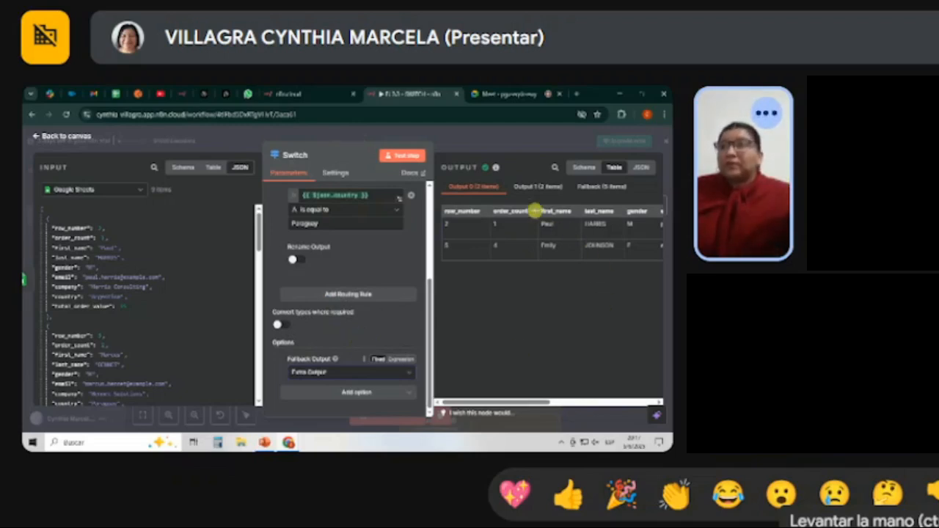
pyautogui.scroll(5, 375, 271)
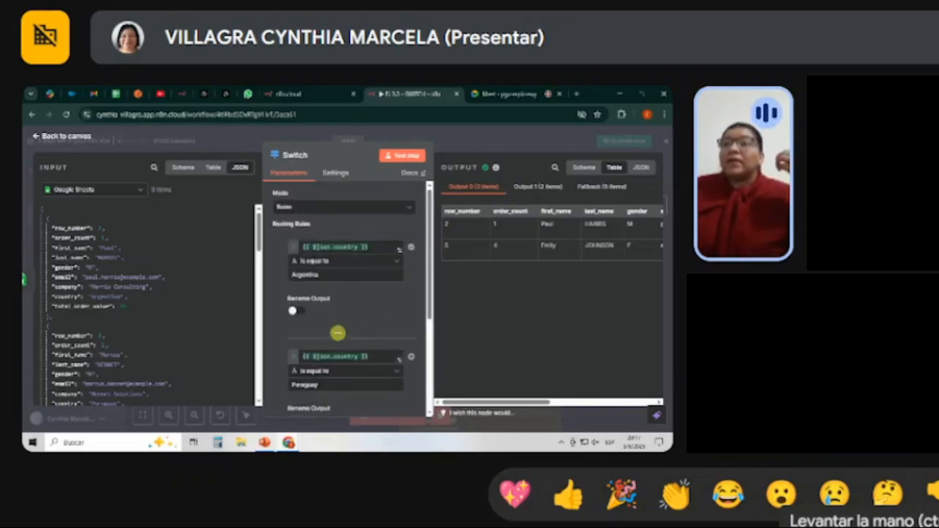
pyautogui.scroll(-5, 338, 332)
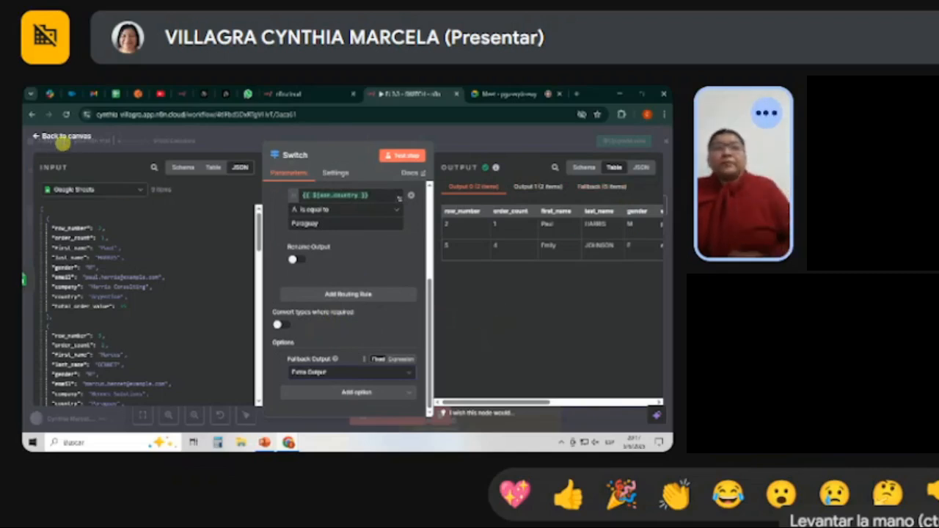
pyautogui.click(63, 139)
# Go back to the Personal workflow list and open the EJ 4 - HTTP Y WEBHOOK workflow.
pyautogui.scroll(-2, 299, 299)
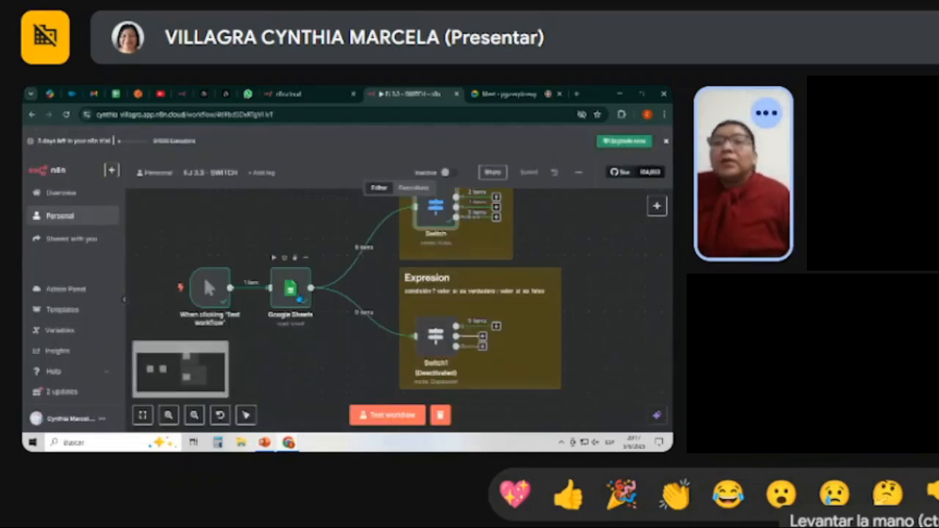
pyautogui.click(155, 172)
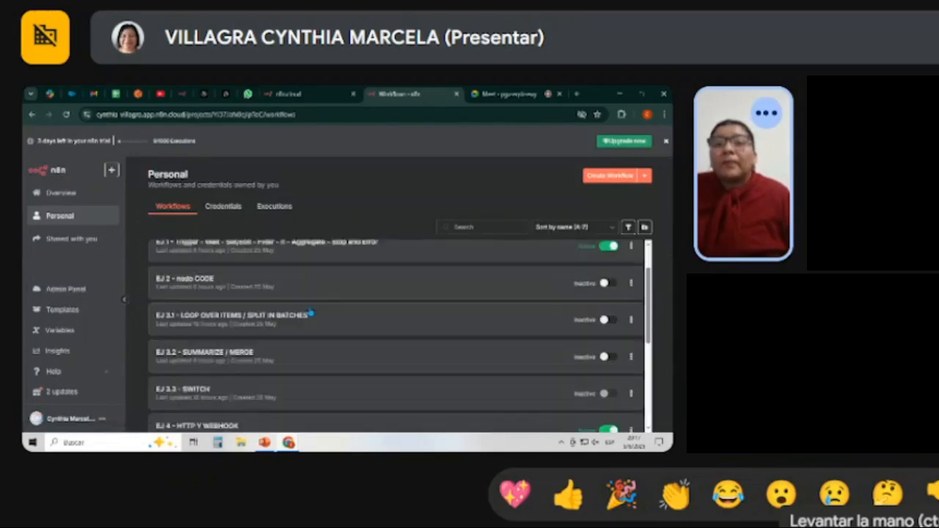
pyautogui.scroll(-5, 311, 314)
pyautogui.scroll(3, 310, 312)
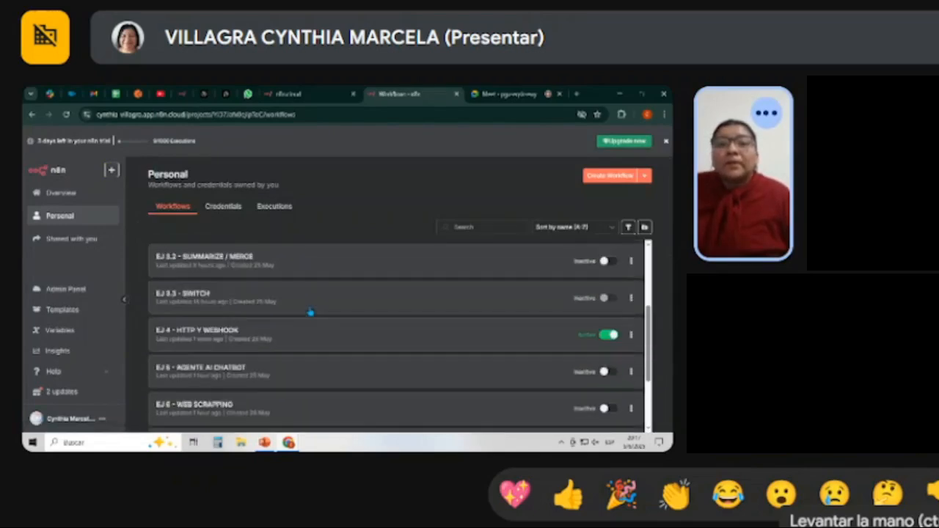
pyautogui.click(282, 336)
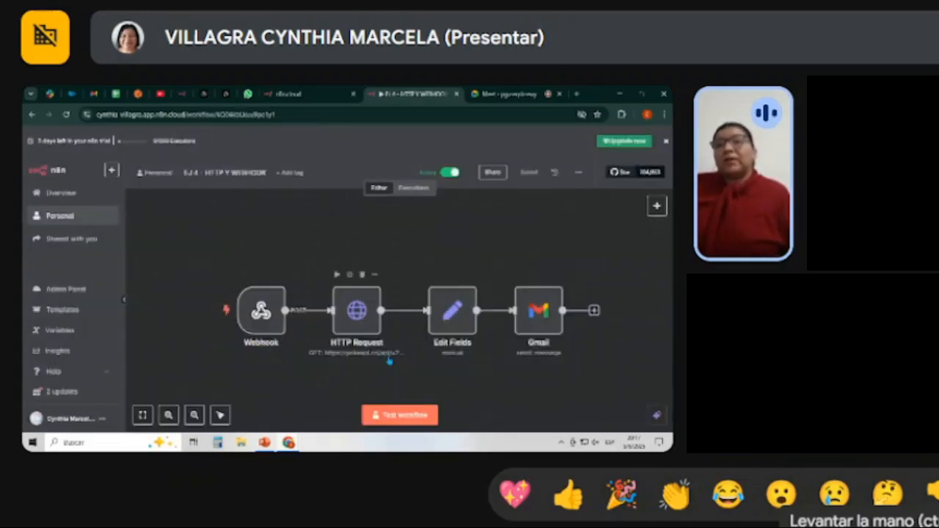
pyautogui.scroll(-1, 387, 355)
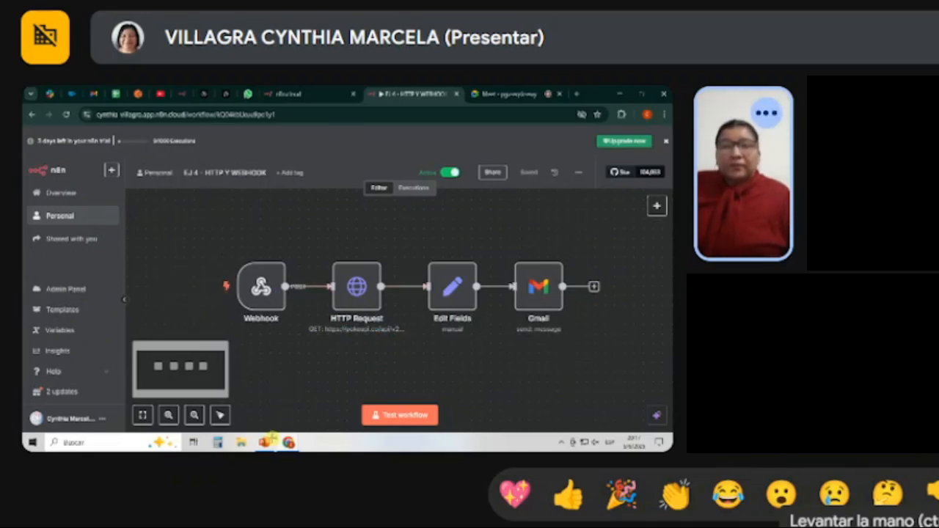
# Switch to the PowerPoint presentation and look through the slide thumbnails from slide 37 to around slide 61.
pyautogui.click(266, 441)
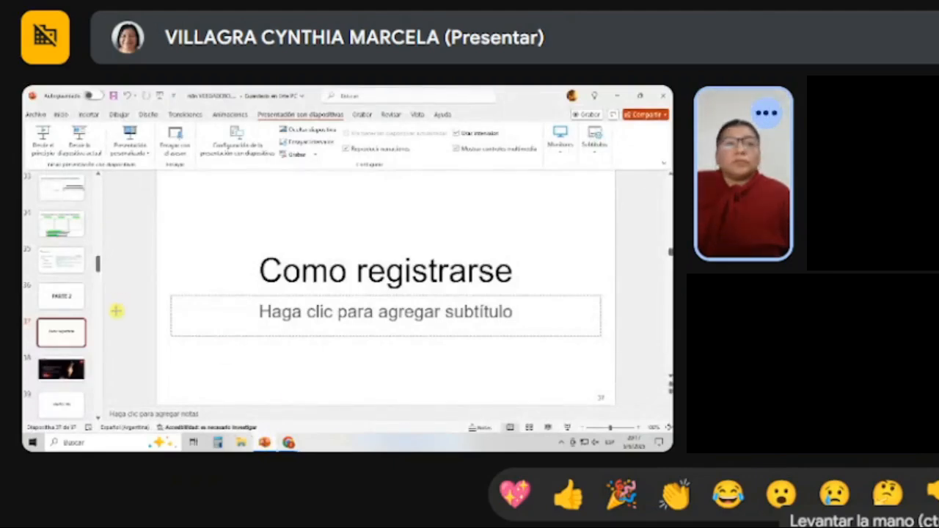
pyautogui.scroll(-10, 26, 287)
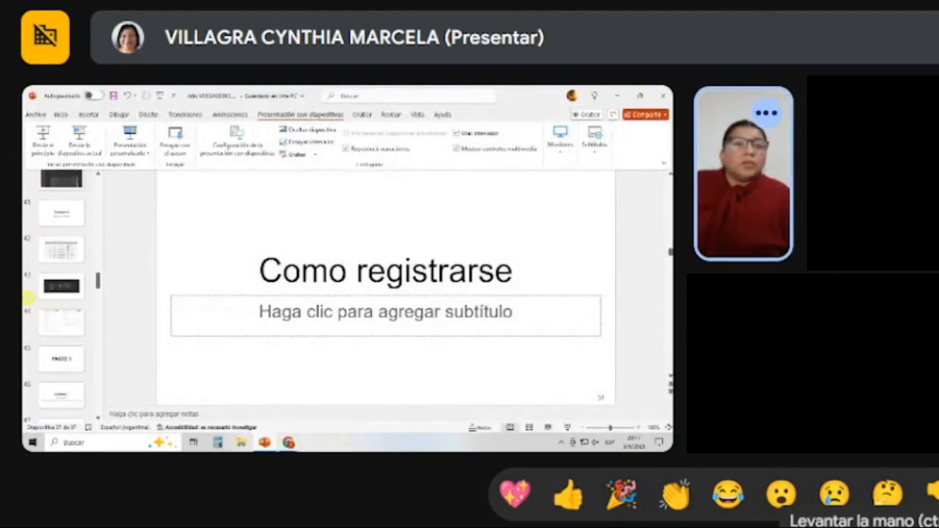
pyautogui.scroll(-10, 27, 297)
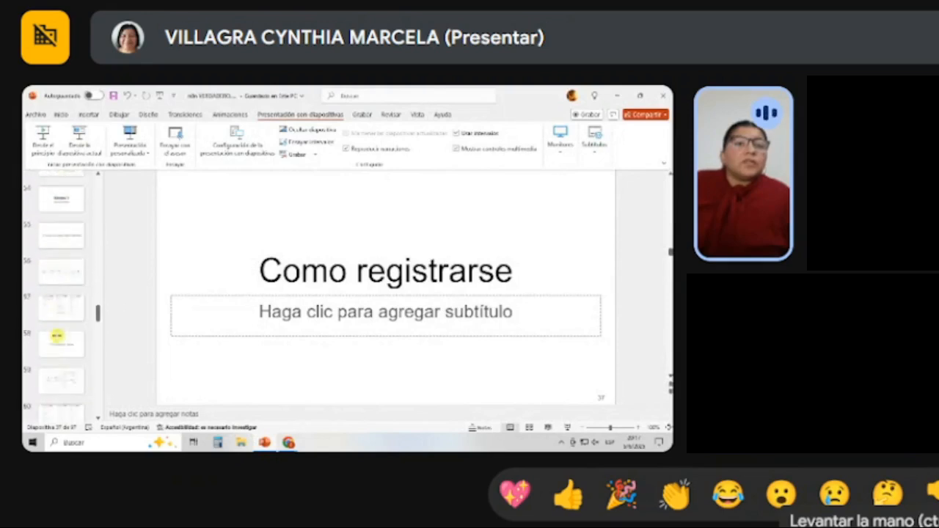
pyautogui.scroll(-1, 61, 330)
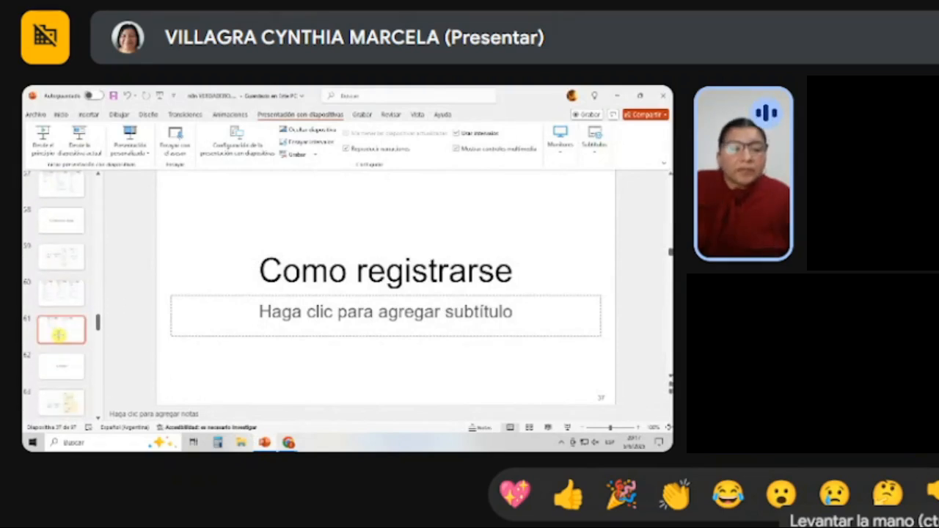